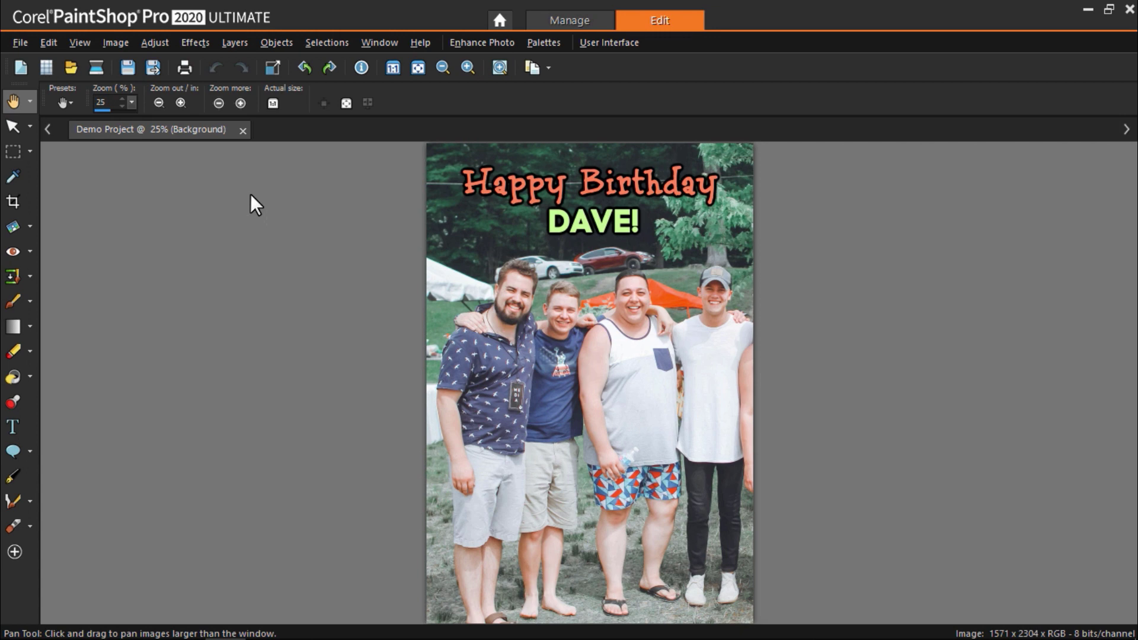
- Show the Layers palette and add a raster layer named 'Cloned Face' above the Background
{"action": "left_click", "coordinate": [541, 43]}
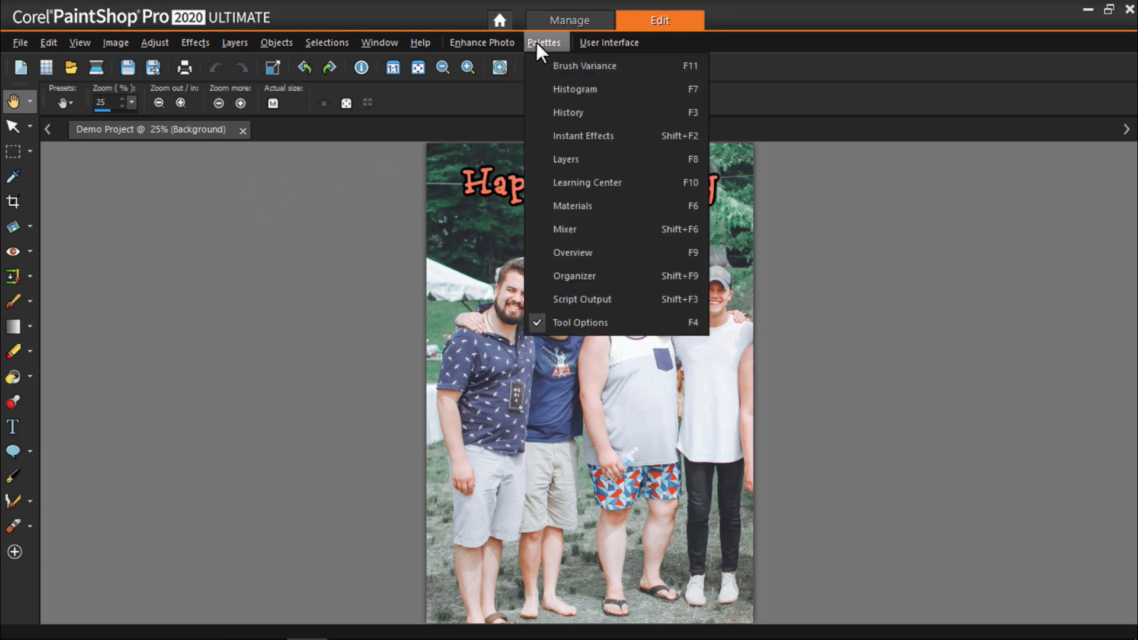
{"action": "left_click", "coordinate": [568, 159]}
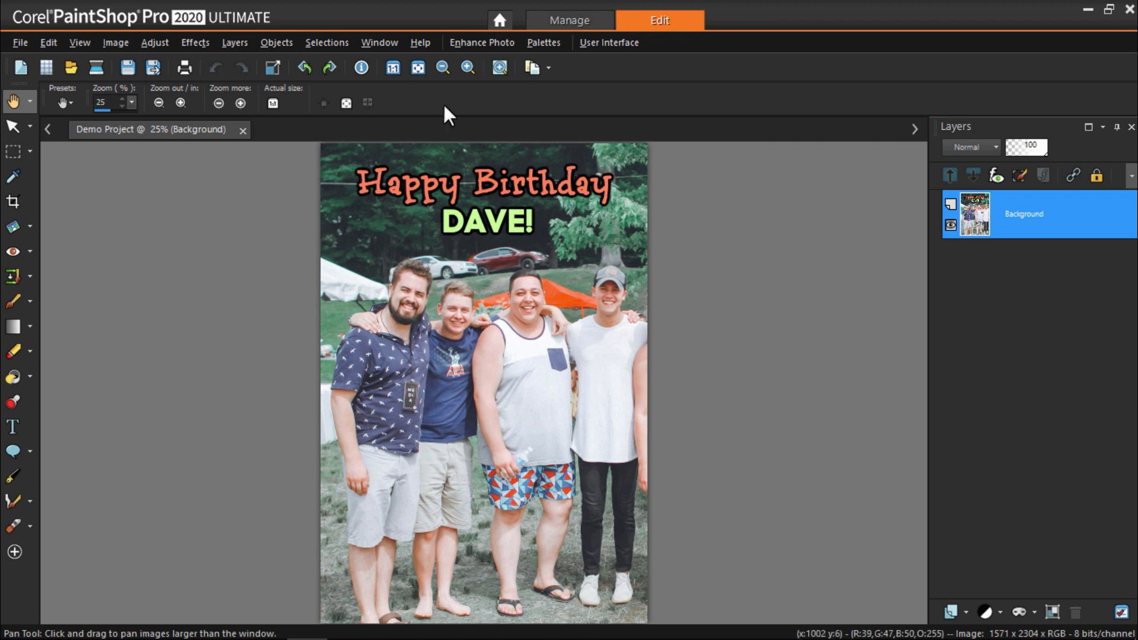
{"action": "left_click", "coordinate": [234, 42]}
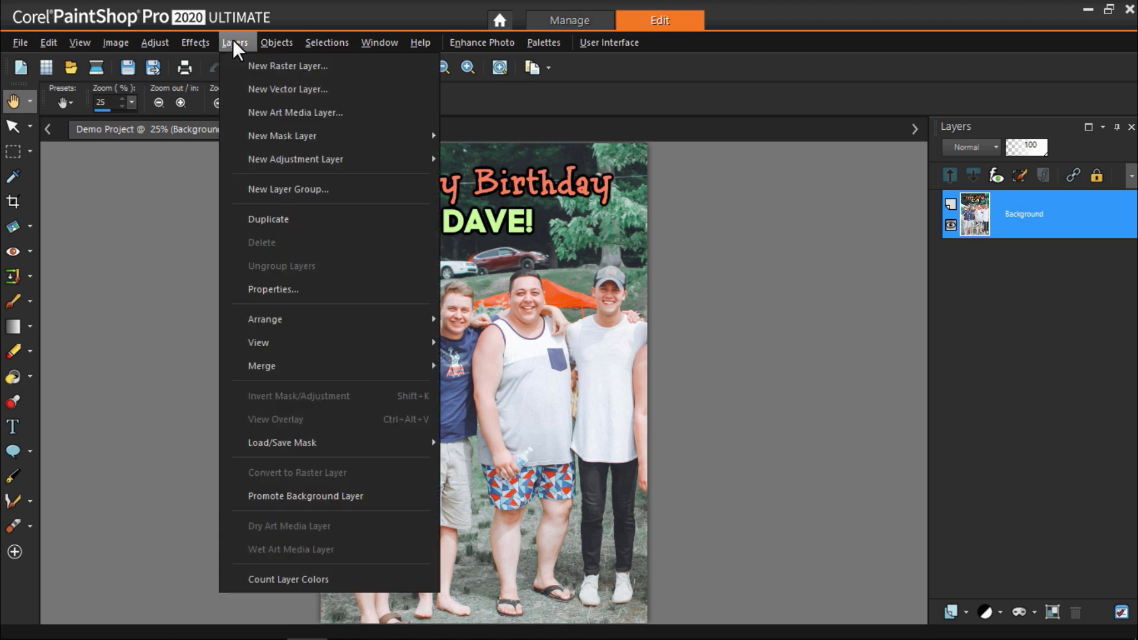
{"action": "left_click", "coordinate": [258, 66]}
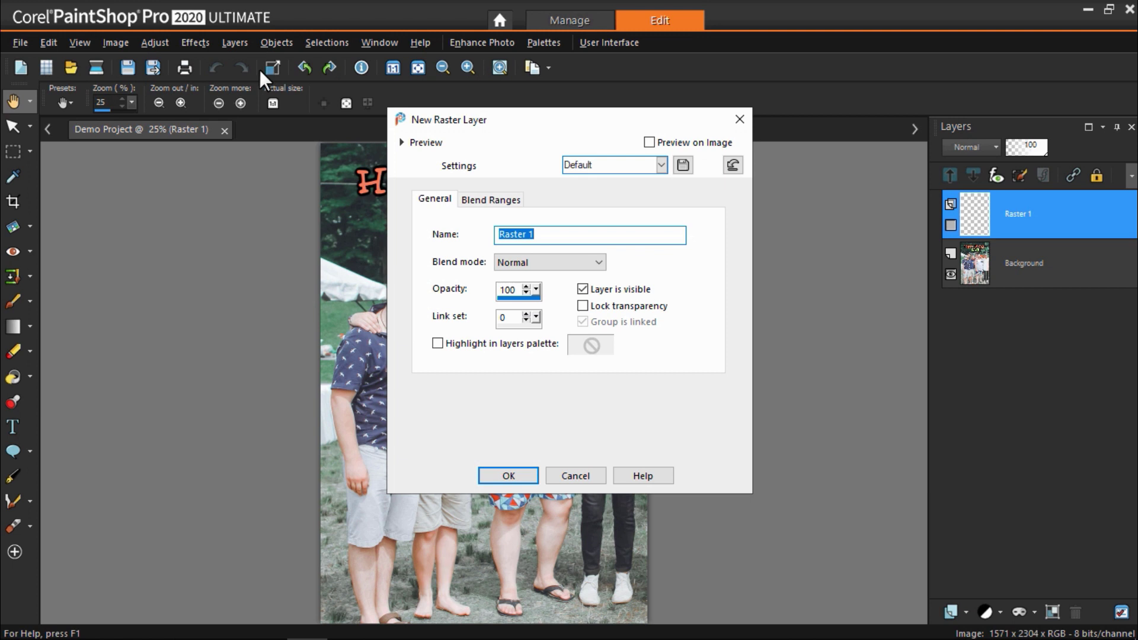
{"action": "type", "text": "Cloned Face"}
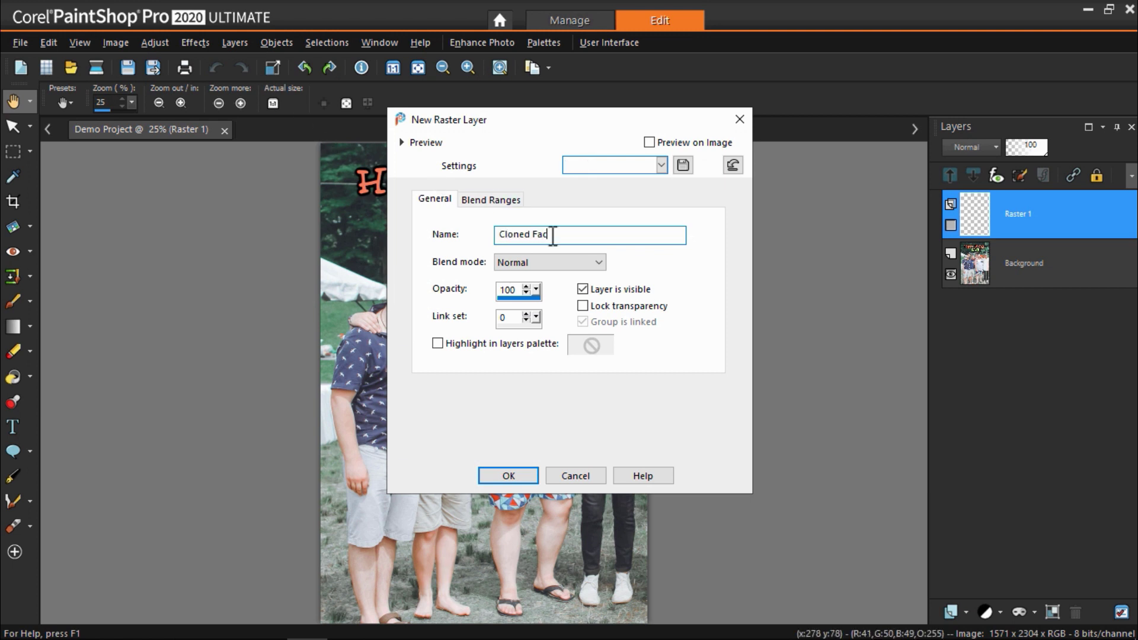
{"action": "left_click", "coordinate": [508, 475]}
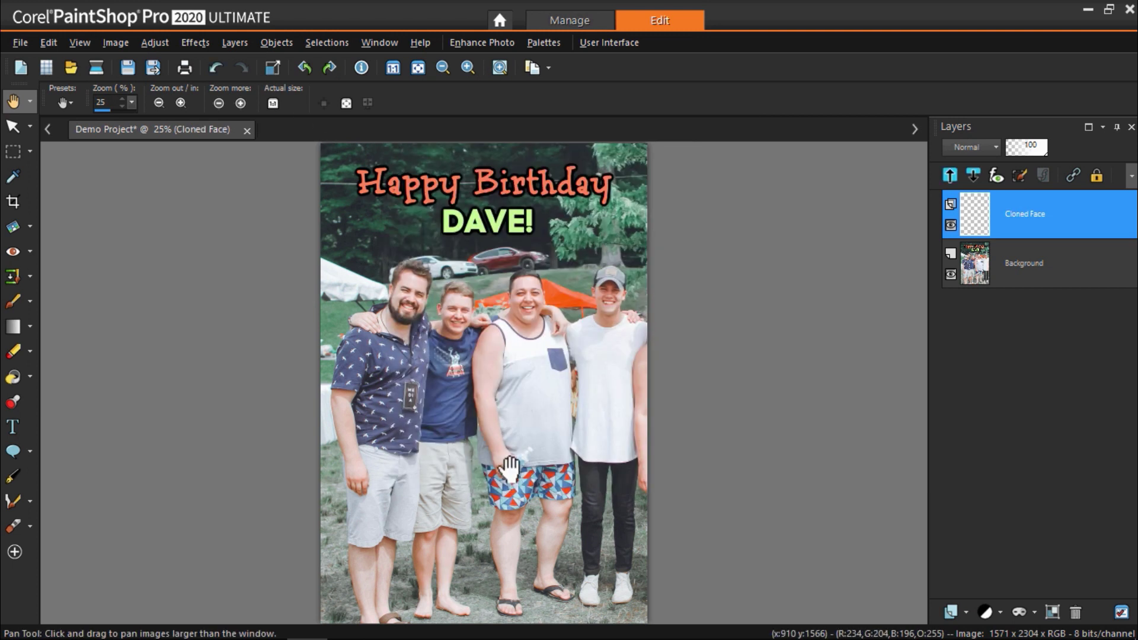
- With a size 29 Clone Brush, sample the middle friend's face and paint it over the right friend
{"action": "left_click", "coordinate": [19, 280]}
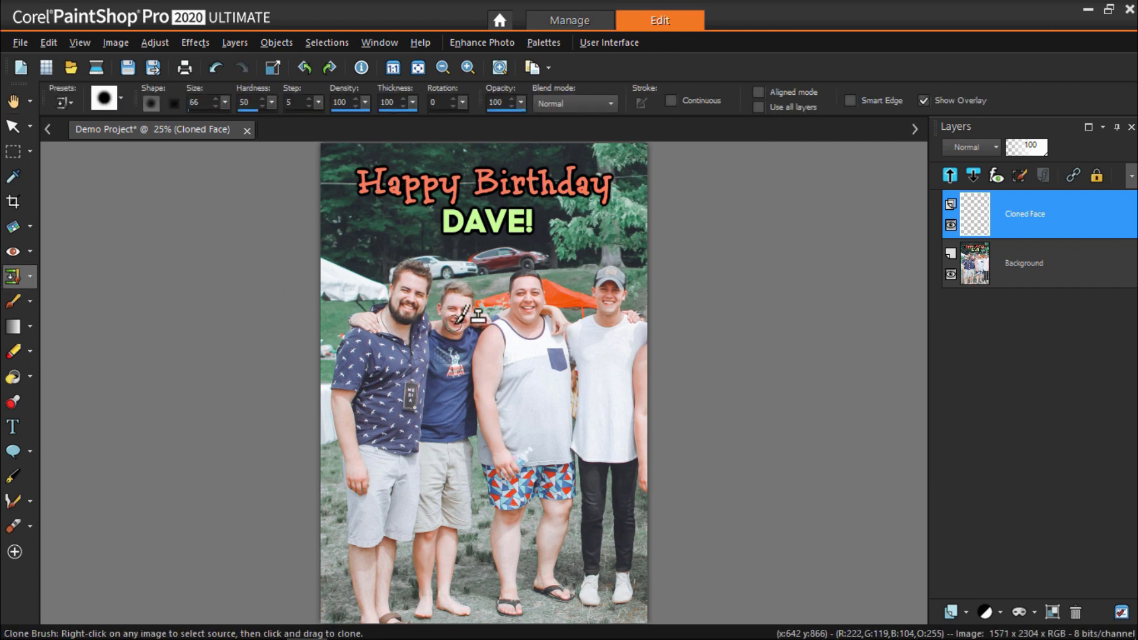
{"action": "scroll", "coordinate": [452, 323], "scroll_direction": "up", "scroll_amount": 4}
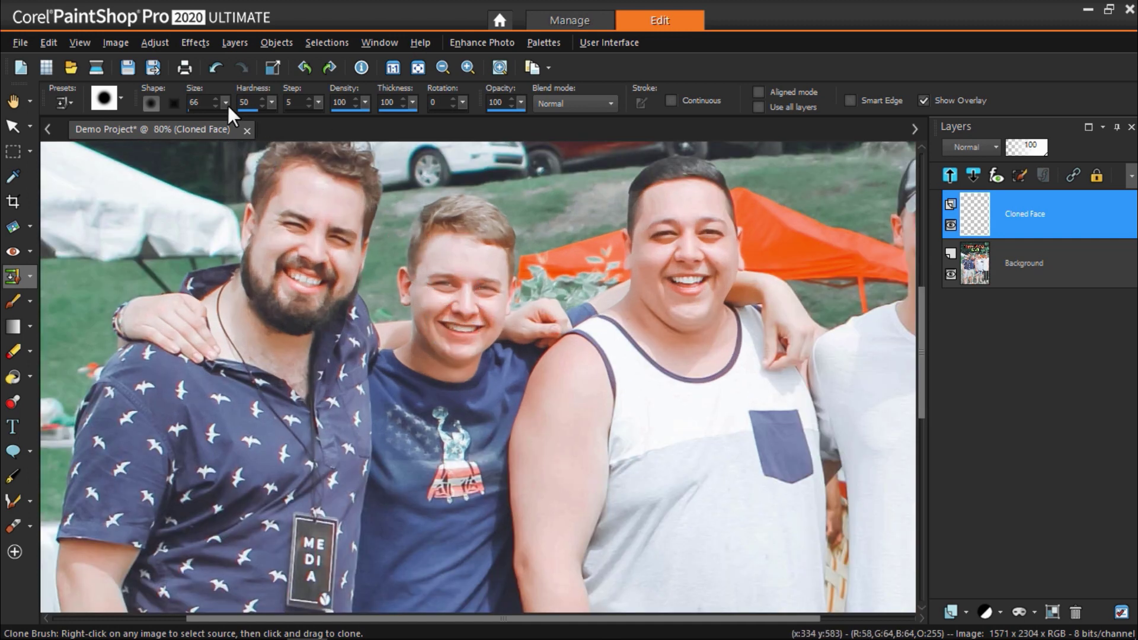
{"action": "left_click_drag", "start_coordinate": [226, 103], "coordinate": [225, 118]}
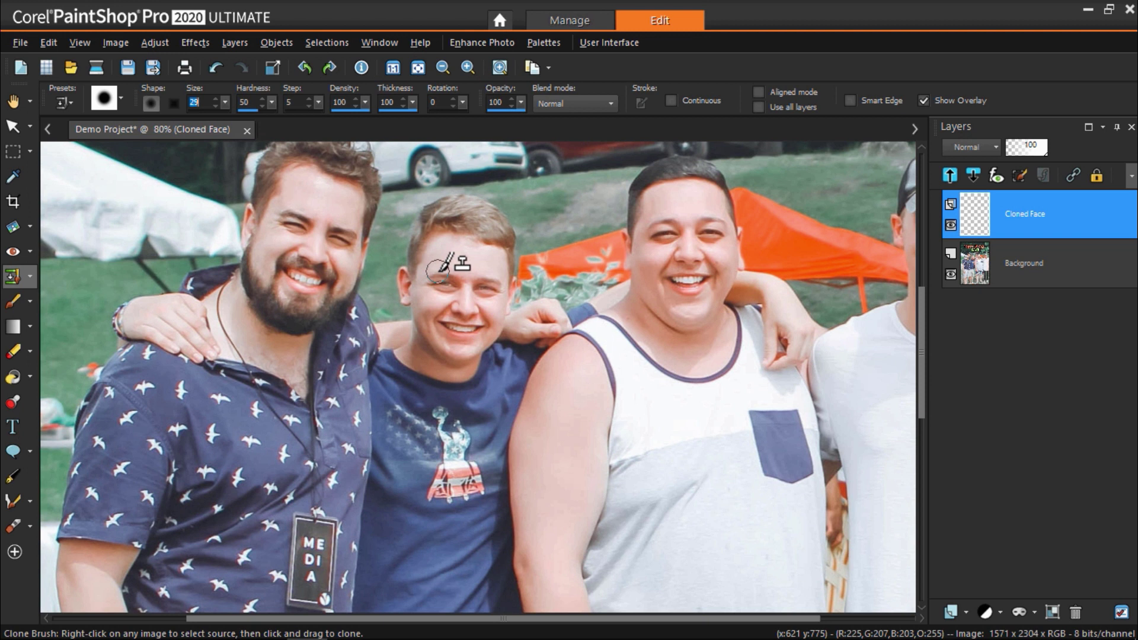
{"action": "left_click", "coordinate": [972, 272]}
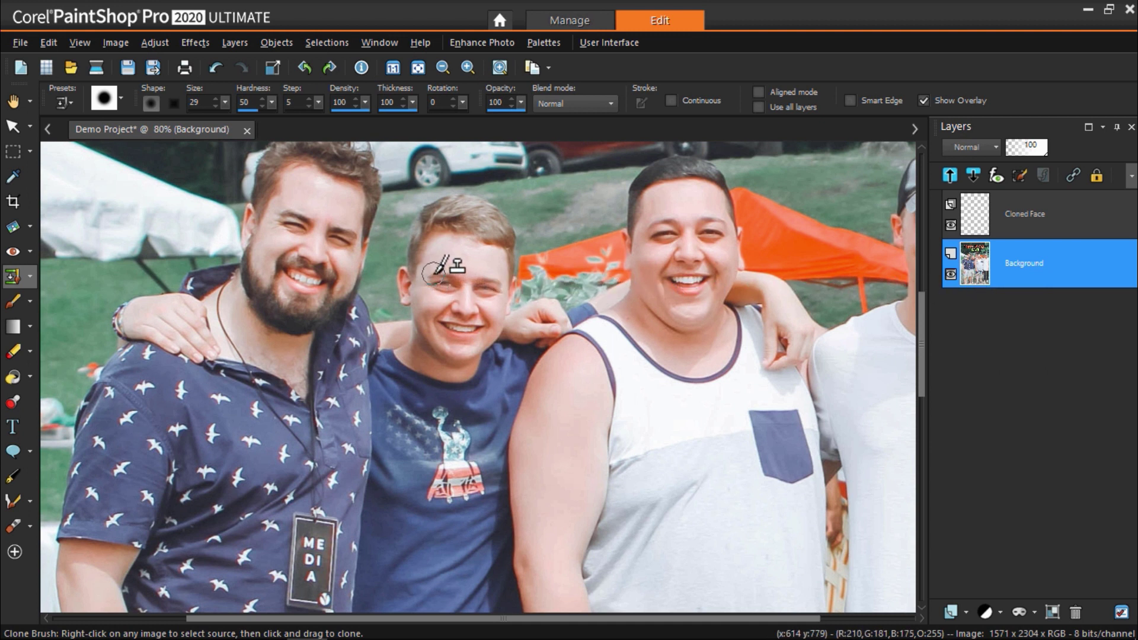
{"action": "left_click", "coordinate": [991, 216]}
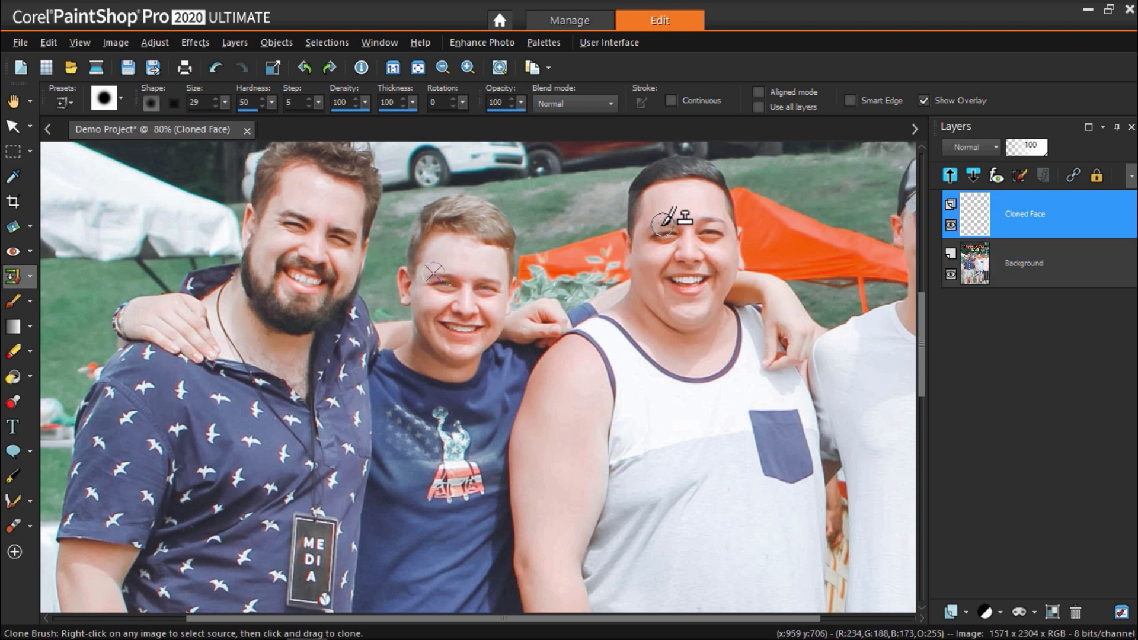
{"action": "mouse_move", "coordinate": [657, 225]}
{"action": "left_mouse_down"}
{"action": "mouse_move", "coordinate": [714, 237]}
{"action": "mouse_move", "coordinate": [653, 233]}
{"action": "mouse_move", "coordinate": [712, 247]}
{"action": "mouse_move", "coordinate": [652, 245]}
{"action": "mouse_move", "coordinate": [702, 265]}
{"action": "mouse_move", "coordinate": [667, 270]}
{"action": "mouse_move", "coordinate": [665, 281]}
{"action": "mouse_move", "coordinate": [711, 282]}
{"action": "mouse_move", "coordinate": [701, 293]}
{"action": "mouse_move", "coordinate": [655, 282]}
{"action": "mouse_move", "coordinate": [651, 264]}
{"action": "mouse_move", "coordinate": [713, 259]}
{"action": "mouse_move", "coordinate": [721, 270]}
{"action": "mouse_move", "coordinate": [714, 283]}
{"action": "mouse_move", "coordinate": [721, 231]}
{"action": "mouse_move", "coordinate": [683, 216]}
{"action": "mouse_move", "coordinate": [660, 217]}
{"action": "mouse_move", "coordinate": [651, 234]}
{"action": "mouse_move", "coordinate": [655, 281]}
{"action": "mouse_move", "coordinate": [676, 295]}
{"action": "mouse_move", "coordinate": [715, 292]}
{"action": "mouse_move", "coordinate": [689, 295]}
{"action": "mouse_move", "coordinate": [682, 242]}
{"action": "mouse_move", "coordinate": [698, 220]}
{"action": "mouse_move", "coordinate": [713, 224]}
{"action": "mouse_move", "coordinate": [655, 221]}
{"action": "left_mouse_up"}
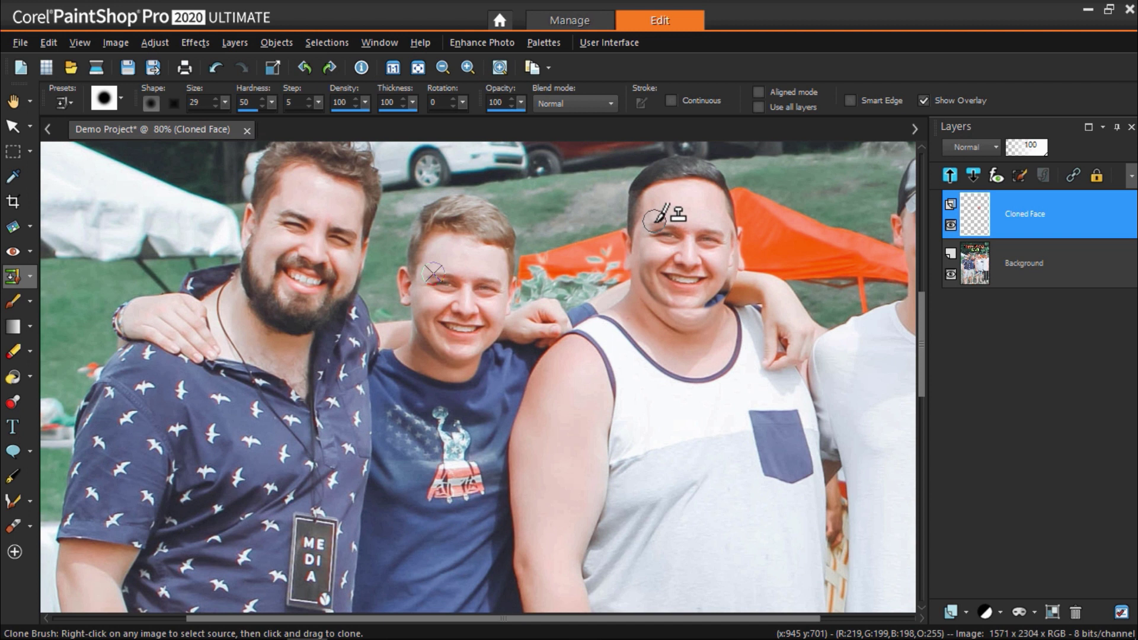
- Move, tilt to about 354.7° and slightly rescale the cloned face with the Pick tool
{"action": "left_click", "coordinate": [12, 127]}
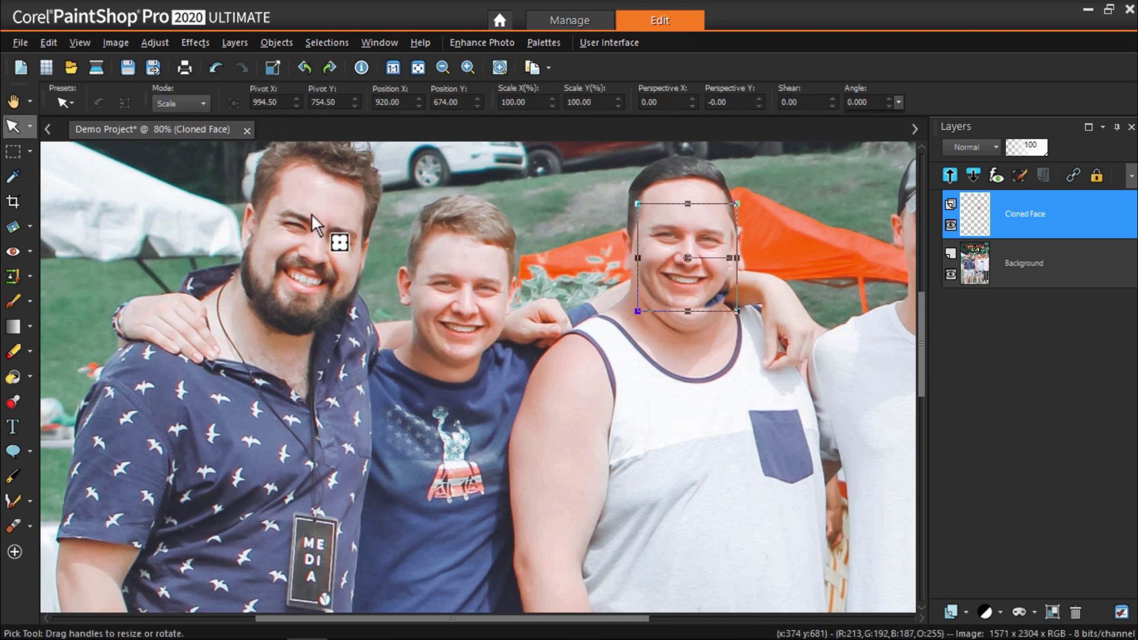
{"action": "mouse_move", "coordinate": [977, 268]}
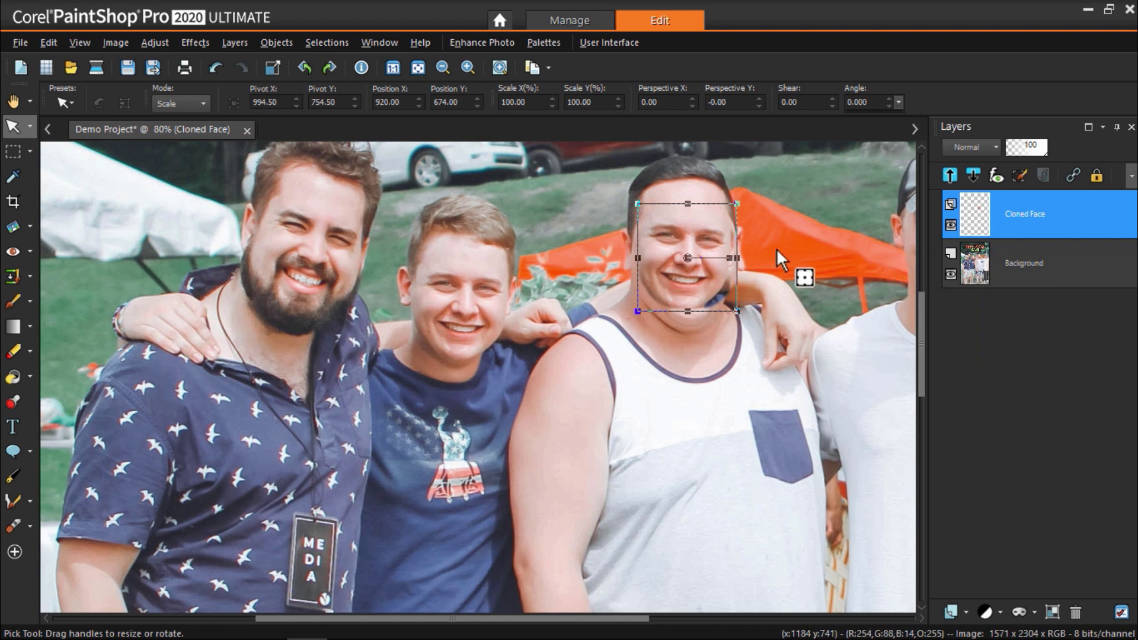
{"action": "left_click_drag", "start_coordinate": [686, 256], "coordinate": [679, 256]}
{"action": "scroll", "coordinate": [689, 261], "scroll_direction": "up", "scroll_amount": 2}
{"action": "mouse_move", "coordinate": [753, 337]}
{"action": "left_mouse_down"}
{"action": "mouse_move", "coordinate": [766, 341]}
{"action": "mouse_move", "coordinate": [725, 287]}
{"action": "mouse_move", "coordinate": [614, 338]}
{"action": "mouse_move", "coordinate": [755, 328]}
{"action": "left_mouse_up"}
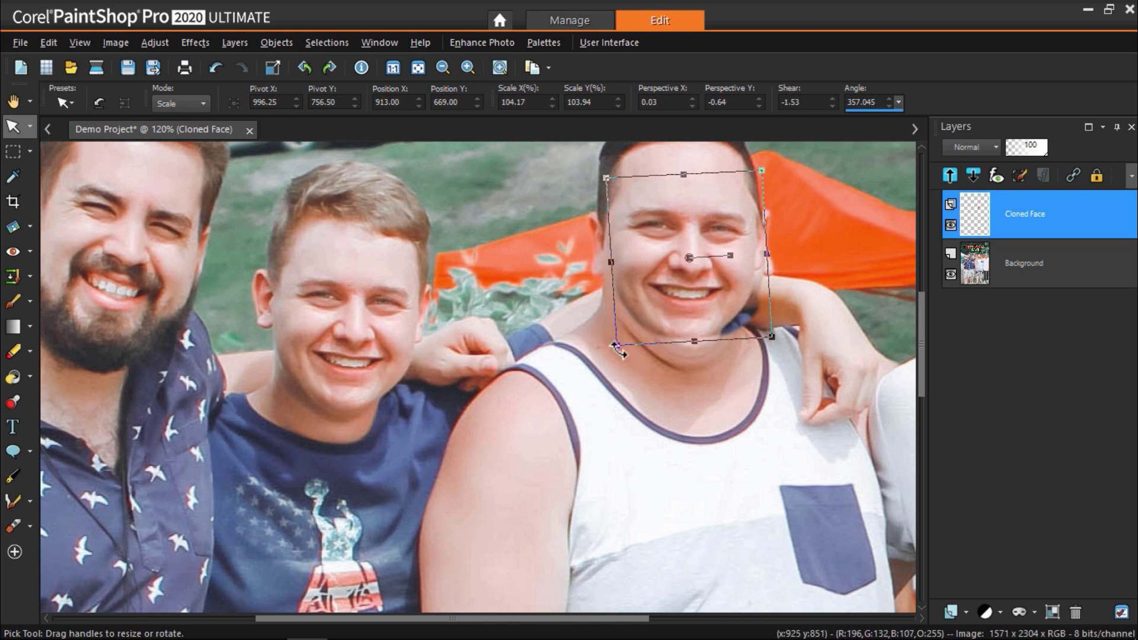
{"action": "left_click_drag", "start_coordinate": [617, 347], "coordinate": [624, 342]}
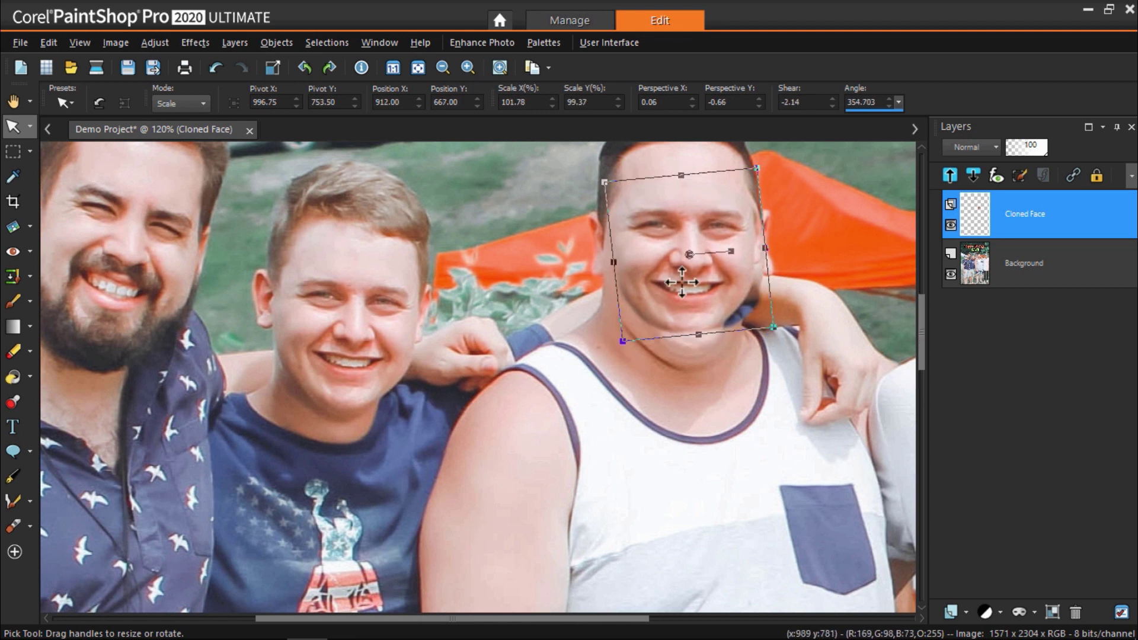
- Erase the dark jaw strip, then softly erase the cheek edges at 53 opacity
{"action": "left_click", "coordinate": [16, 353]}
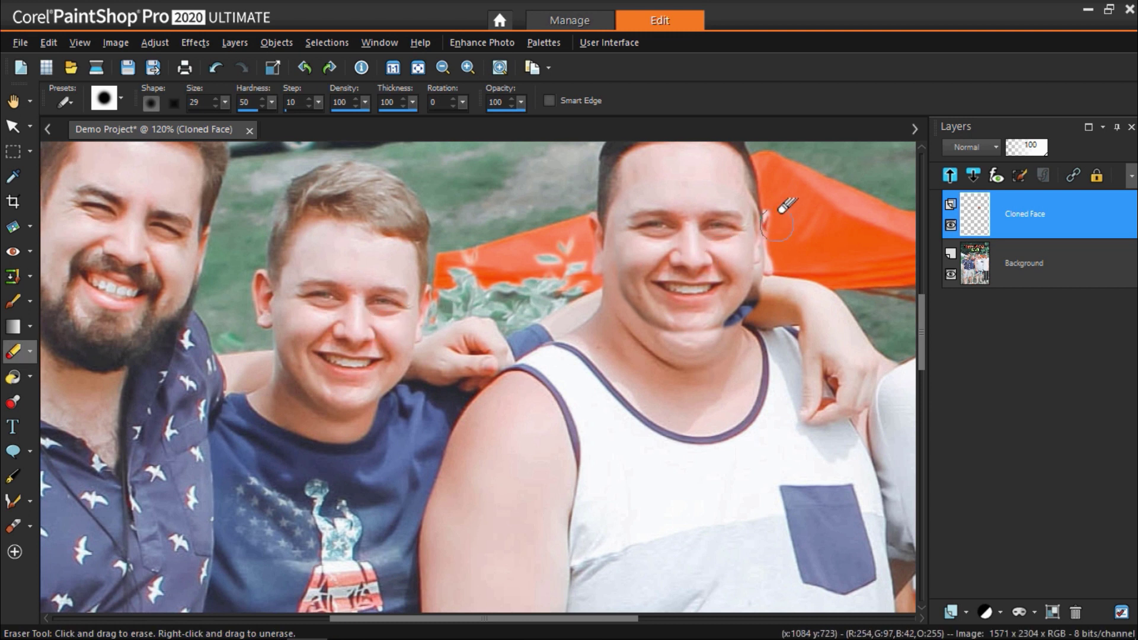
{"action": "mouse_move", "coordinate": [777, 225]}
{"action": "left_mouse_down"}
{"action": "mouse_move", "coordinate": [745, 186]}
{"action": "mouse_move", "coordinate": [765, 240]}
{"action": "mouse_move", "coordinate": [760, 292]}
{"action": "mouse_move", "coordinate": [729, 325]}
{"action": "mouse_move", "coordinate": [665, 337]}
{"action": "mouse_move", "coordinate": [617, 294]}
{"action": "mouse_move", "coordinate": [614, 189]}
{"action": "mouse_move", "coordinate": [636, 176]}
{"action": "mouse_move", "coordinate": [761, 258]}
{"action": "mouse_move", "coordinate": [761, 308]}
{"action": "mouse_move", "coordinate": [746, 177]}
{"action": "mouse_move", "coordinate": [772, 252]}
{"action": "mouse_move", "coordinate": [750, 312]}
{"action": "mouse_move", "coordinate": [706, 353]}
{"action": "left_mouse_up"}
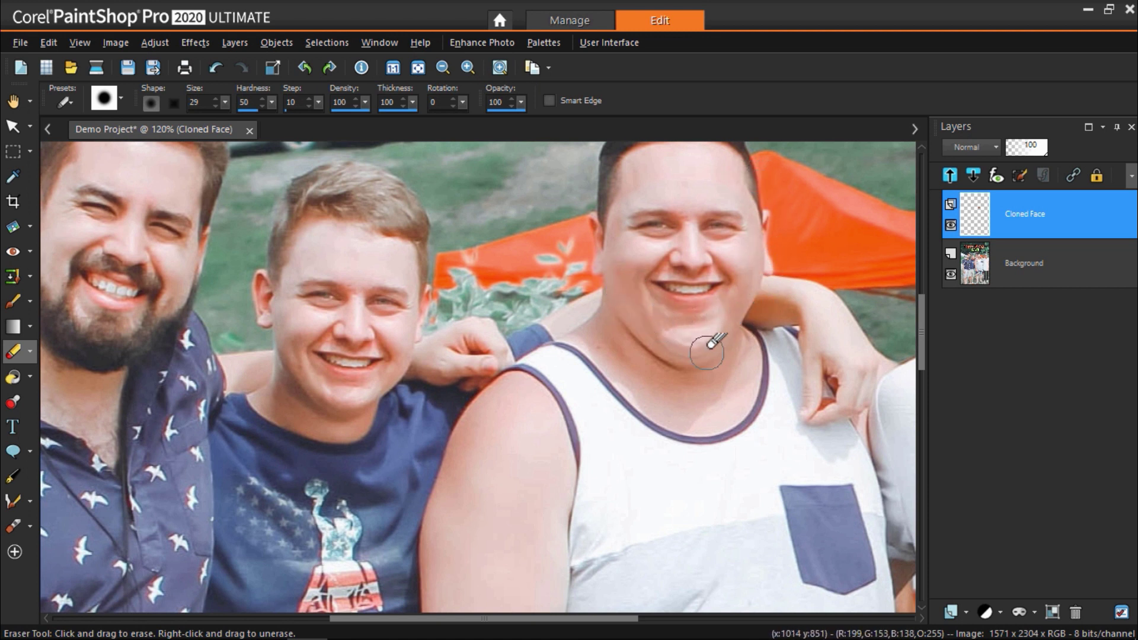
{"action": "left_click_drag", "start_coordinate": [521, 102], "coordinate": [482, 126]}
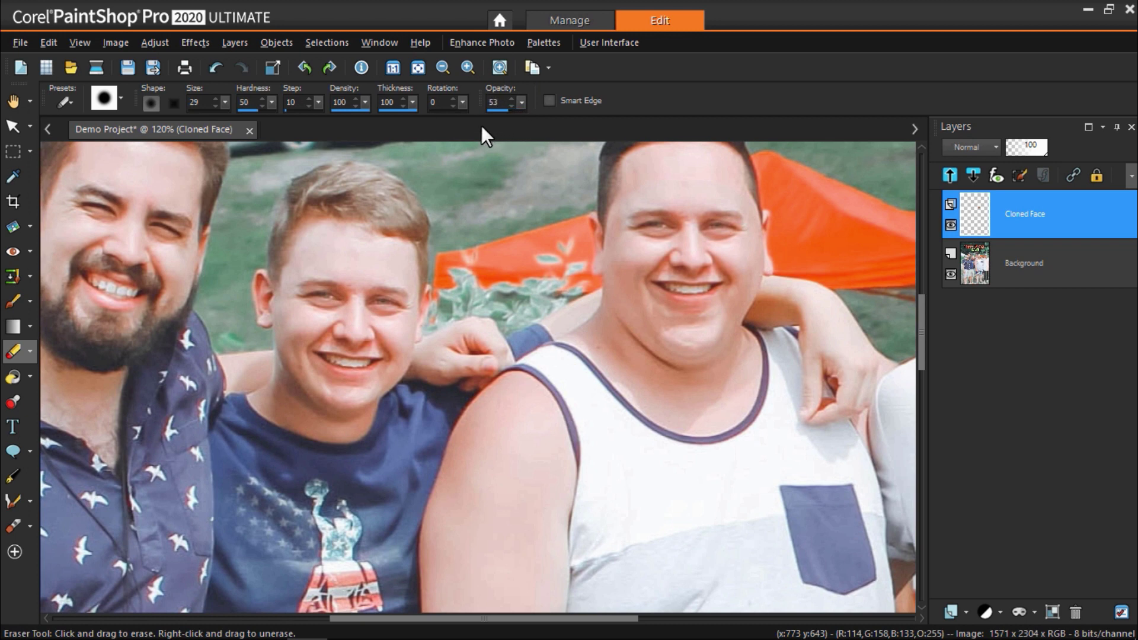
{"action": "mouse_move", "coordinate": [630, 184]}
{"action": "left_mouse_down"}
{"action": "mouse_move", "coordinate": [611, 244]}
{"action": "mouse_move", "coordinate": [636, 248]}
{"action": "left_mouse_up"}
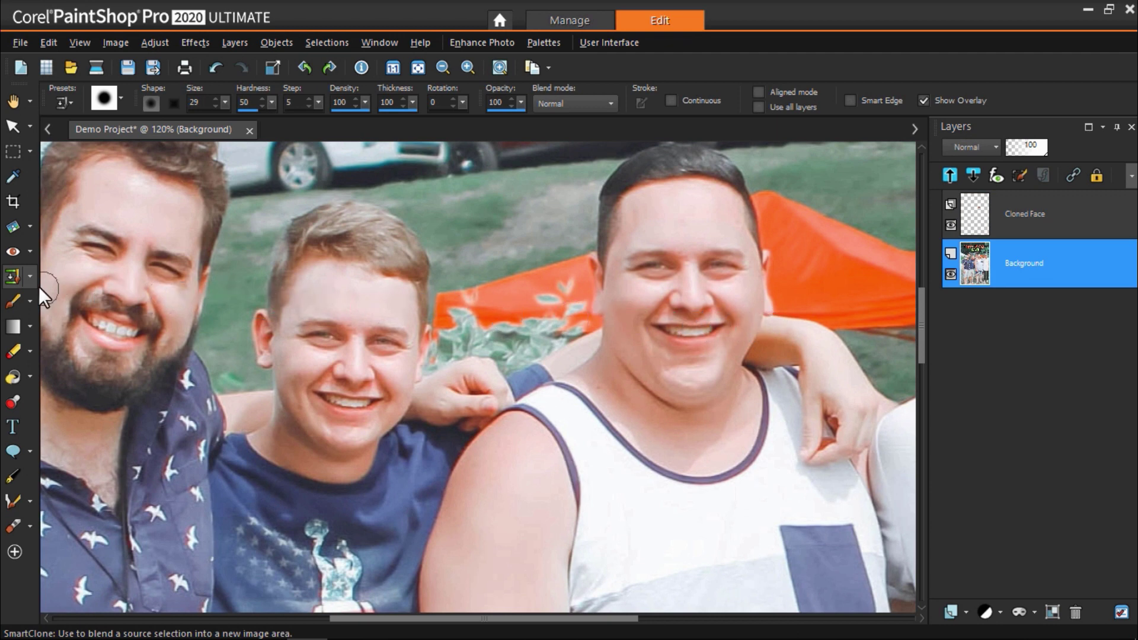
- Choose SmartClone with Freehand selection and trace around the middle friend's face
{"action": "left_click", "coordinate": [32, 282]}
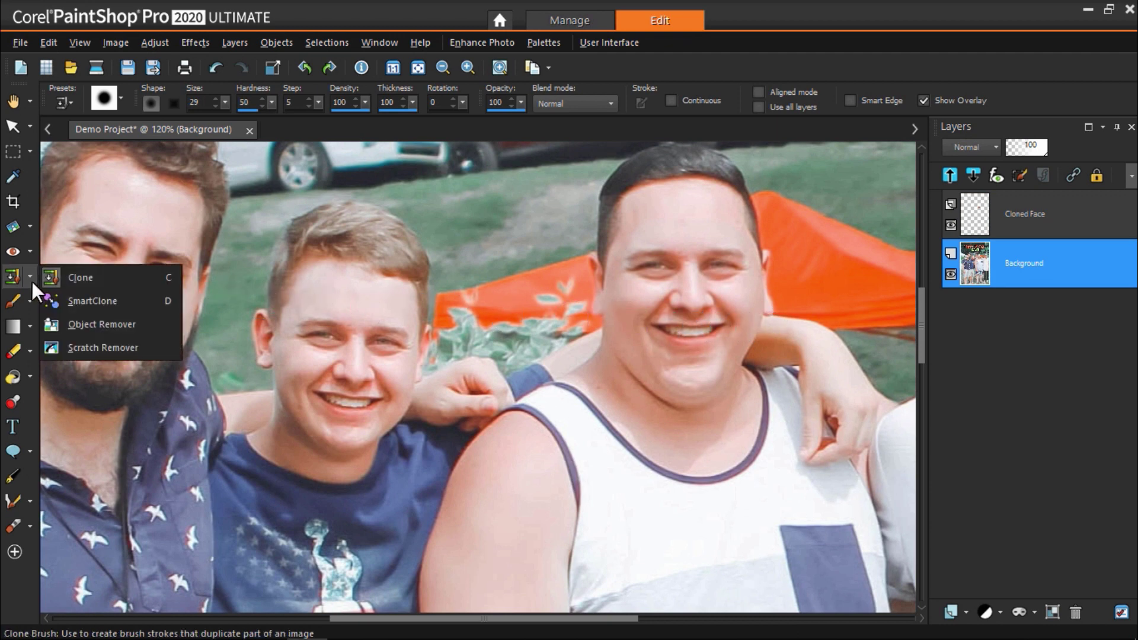
{"action": "left_click", "coordinate": [83, 301]}
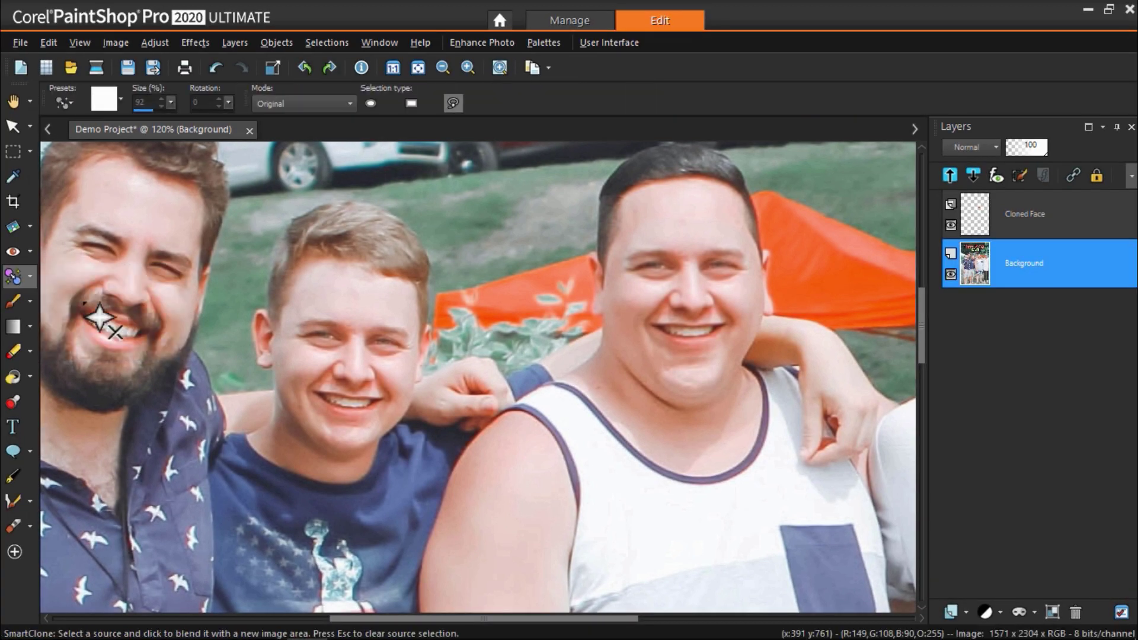
{"action": "left_click", "coordinate": [453, 104]}
{"action": "scroll", "coordinate": [368, 300], "scroll_direction": "up", "scroll_amount": 2}
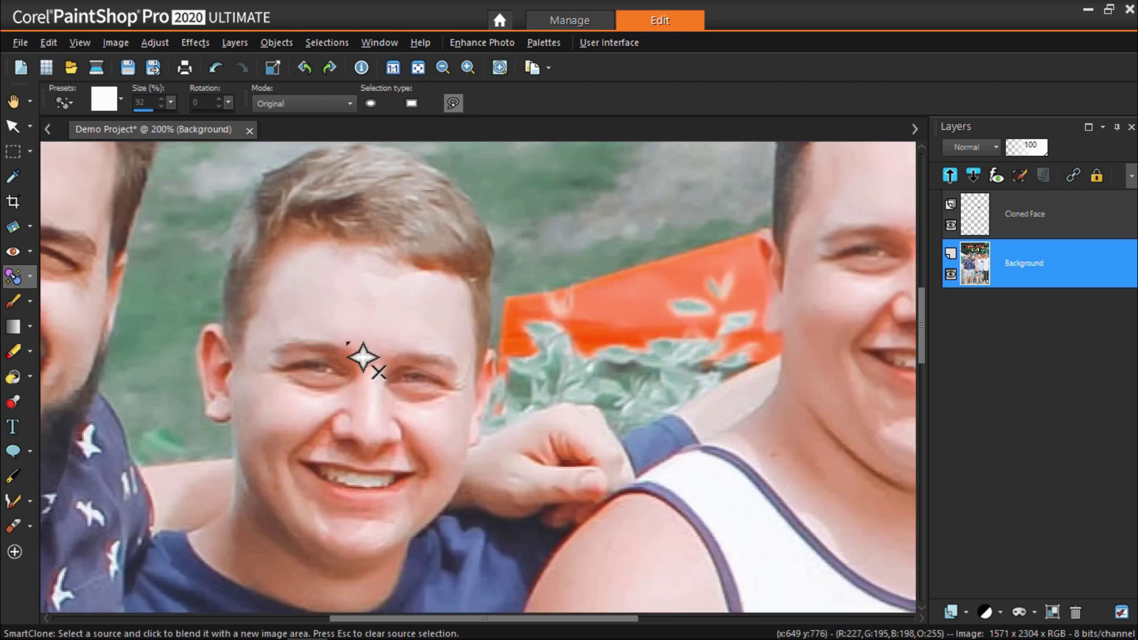
{"action": "mouse_move", "coordinate": [372, 335]}
{"action": "left_mouse_down"}
{"action": "mouse_move", "coordinate": [318, 325]}
{"action": "mouse_move", "coordinate": [276, 335]}
{"action": "mouse_move", "coordinate": [261, 352]}
{"action": "mouse_move", "coordinate": [292, 423]}
{"action": "mouse_move", "coordinate": [279, 445]}
{"action": "mouse_move", "coordinate": [293, 490]}
{"action": "mouse_move", "coordinate": [335, 515]}
{"action": "mouse_move", "coordinate": [393, 514]}
{"action": "mouse_move", "coordinate": [427, 488]}
{"action": "mouse_move", "coordinate": [446, 413]}
{"action": "mouse_move", "coordinate": [471, 391]}
{"action": "mouse_move", "coordinate": [465, 357]}
{"action": "mouse_move", "coordinate": [360, 335]}
{"action": "left_mouse_up"}
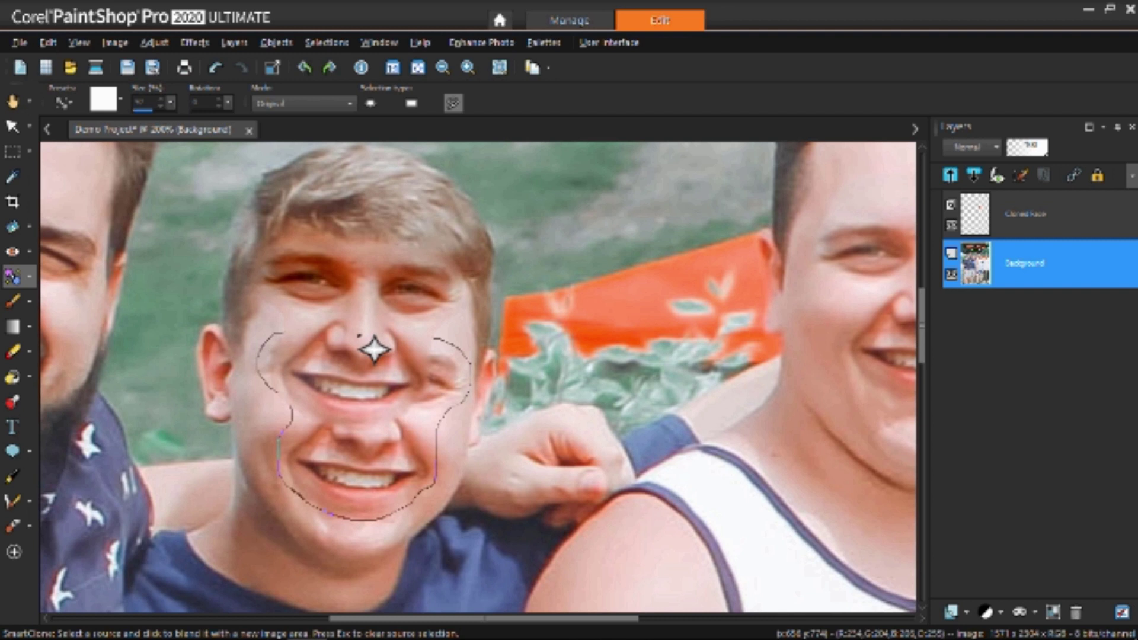
{"action": "left_click", "coordinate": [303, 254]}
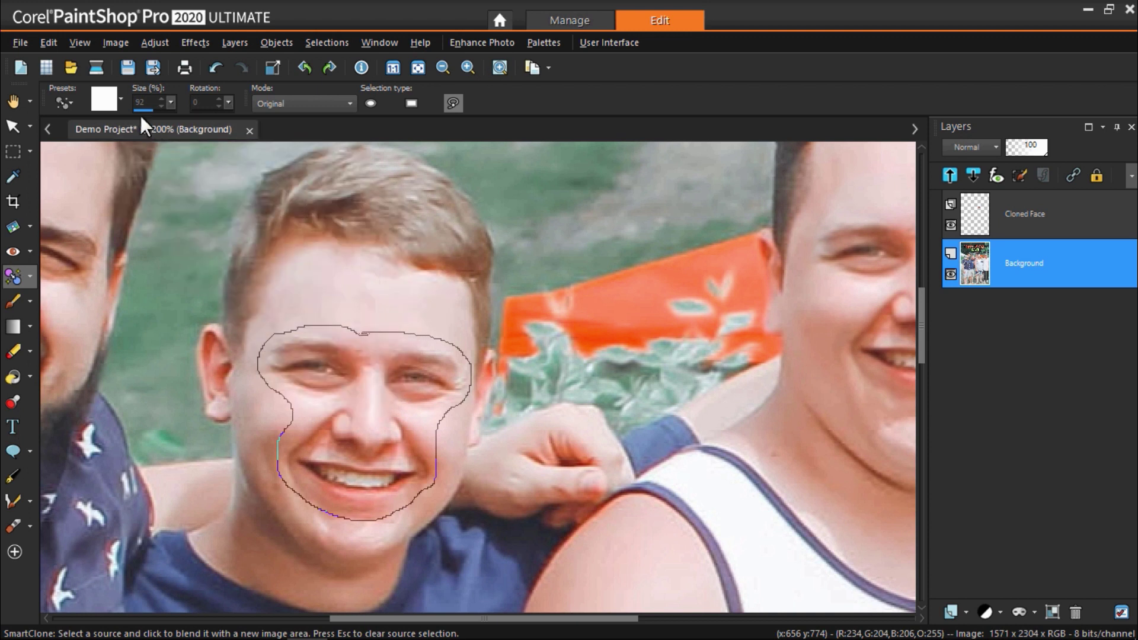
- Save the traced face as the SmartClone preset 'Dave's Face' and select it
{"action": "left_click", "coordinate": [108, 97]}
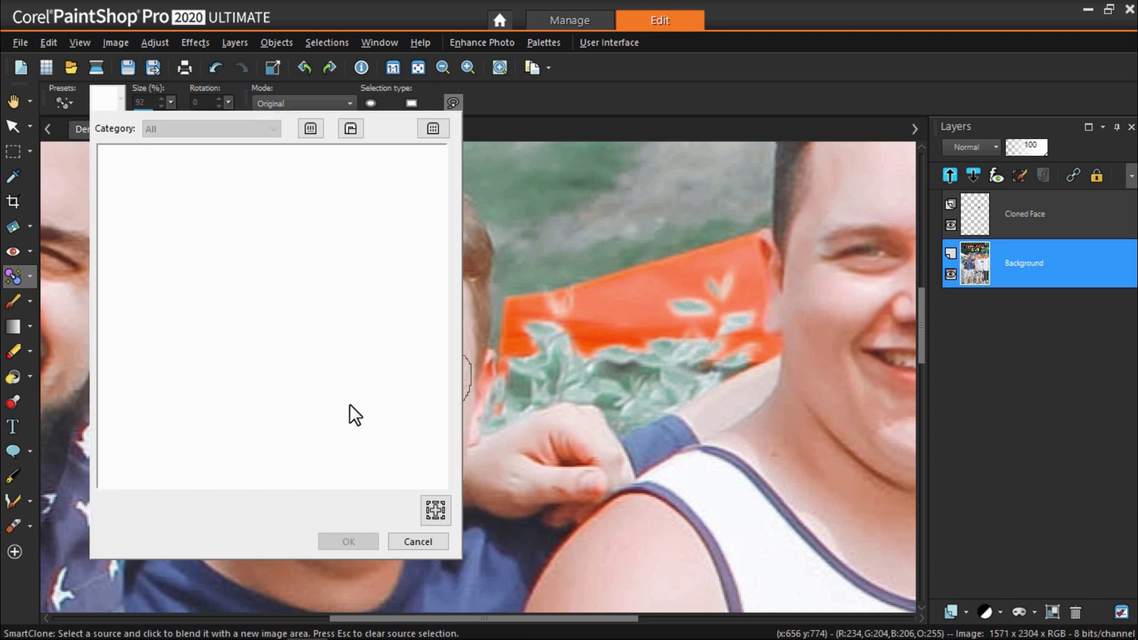
{"action": "left_click", "coordinate": [434, 508]}
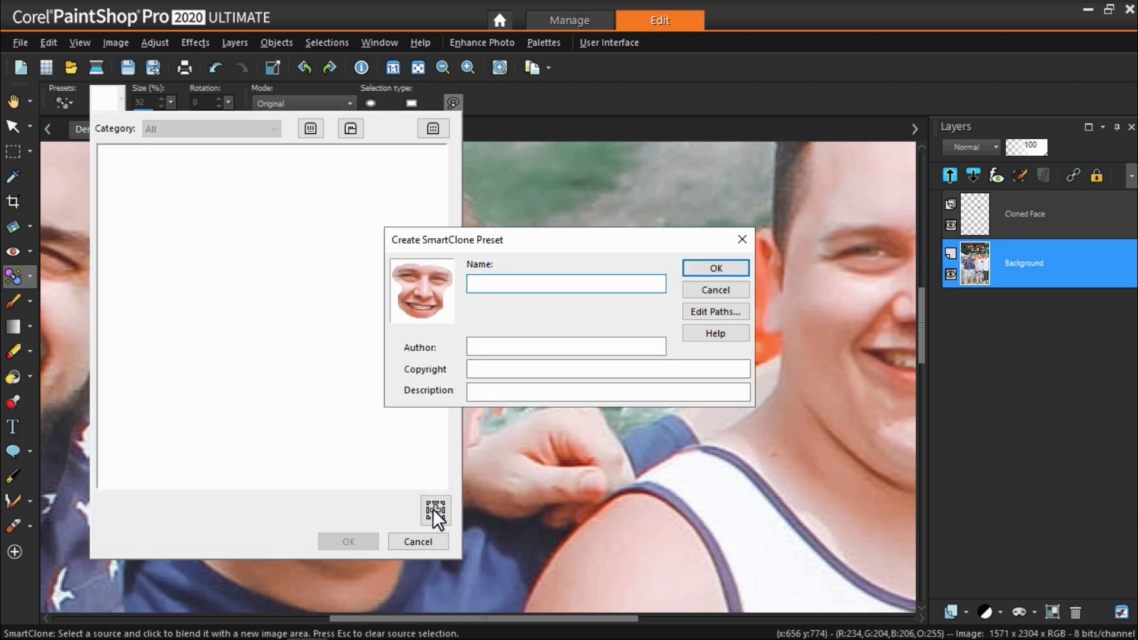
{"action": "type", "text": "Dave's Face"}
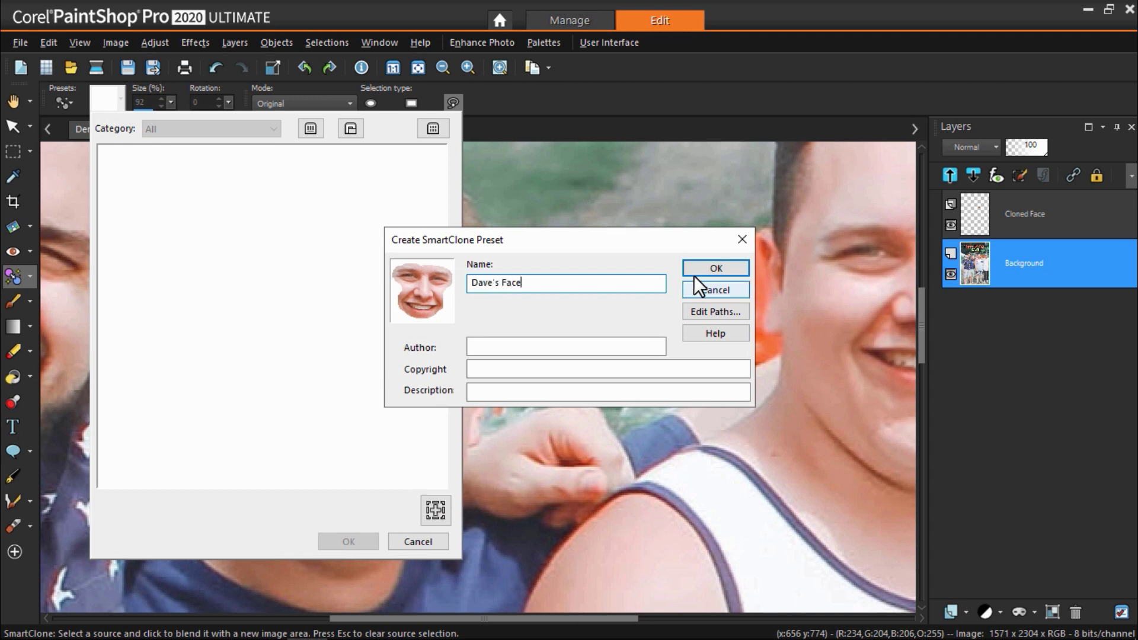
{"action": "left_click", "coordinate": [711, 268]}
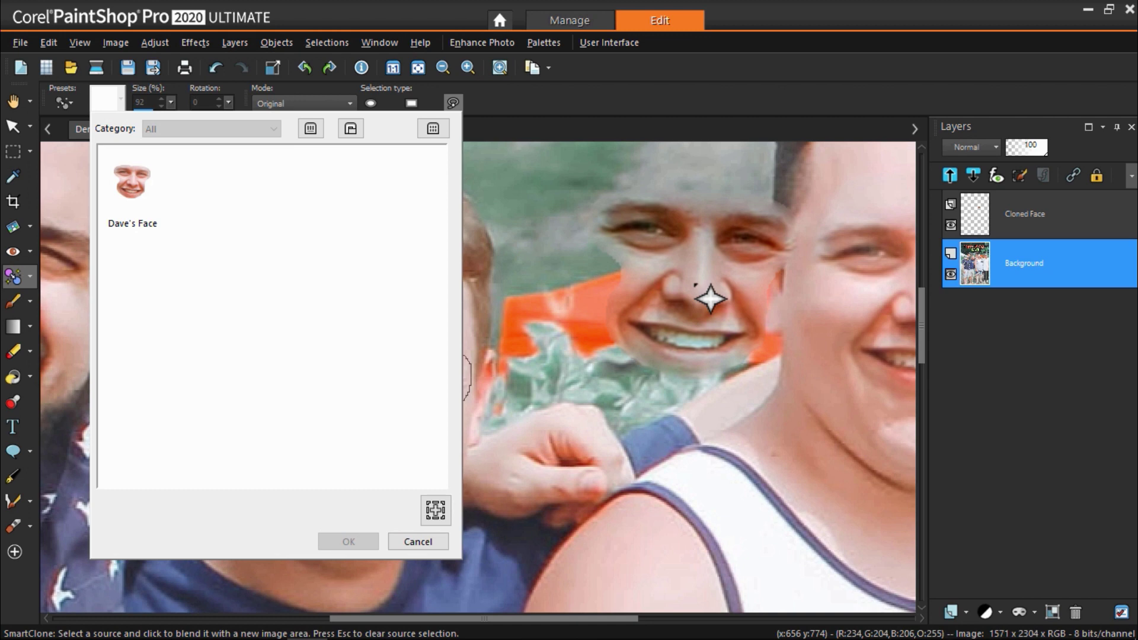
{"action": "left_click", "coordinate": [417, 539]}
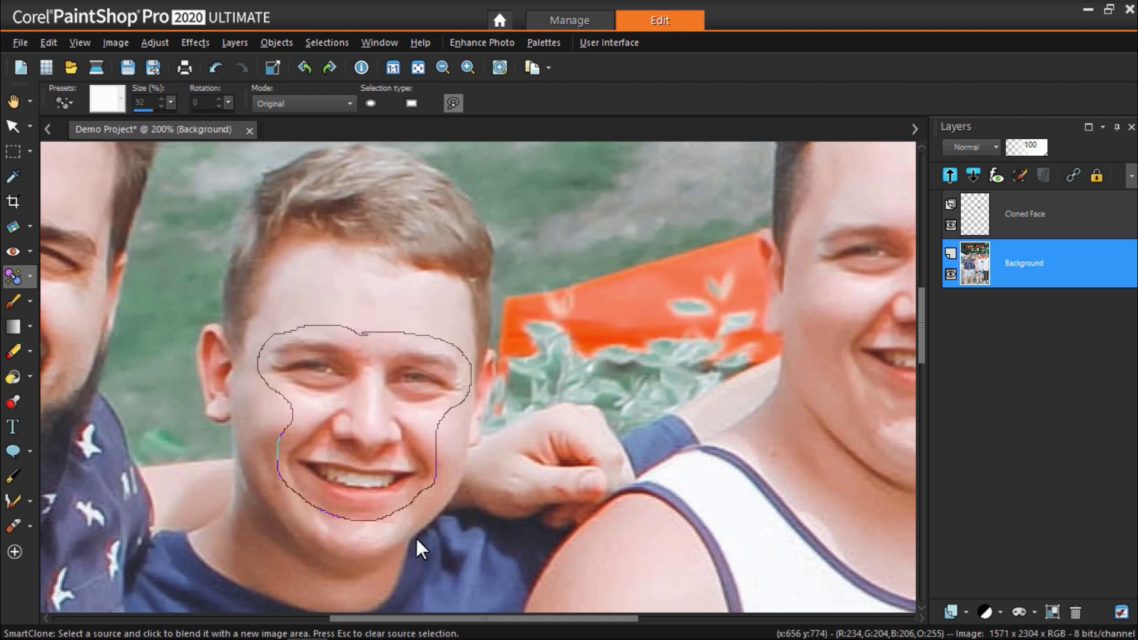
{"action": "left_click", "coordinate": [110, 101]}
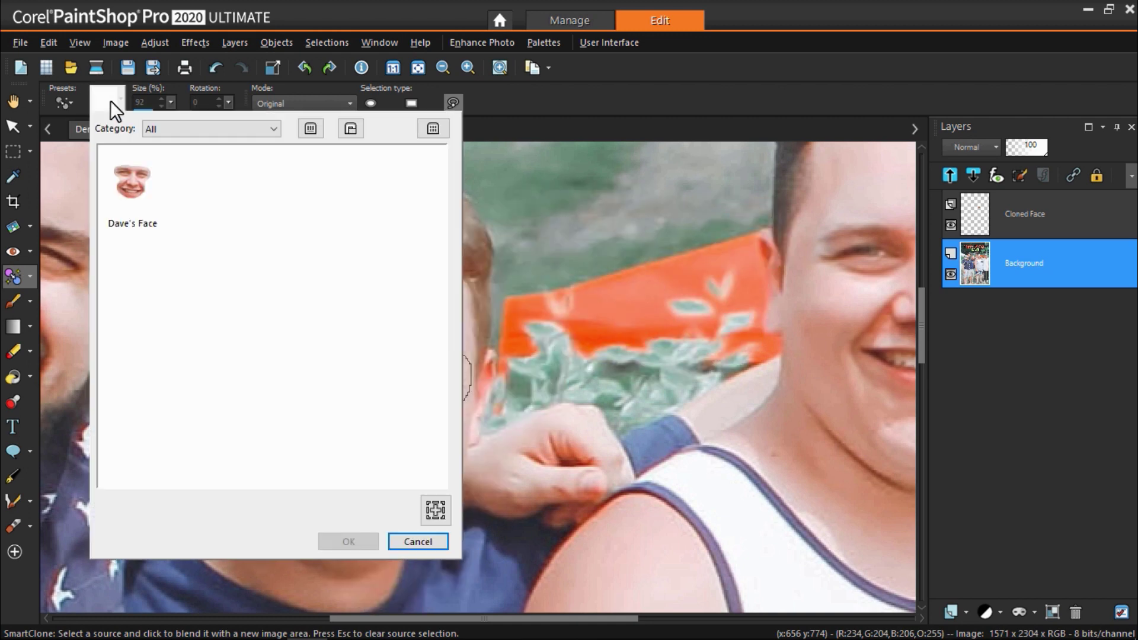
{"action": "left_click", "coordinate": [134, 187]}
- Load the Dave's Face preset, test it on the middle man's face, then undo
{"action": "double_click", "coordinate": [134, 186]}
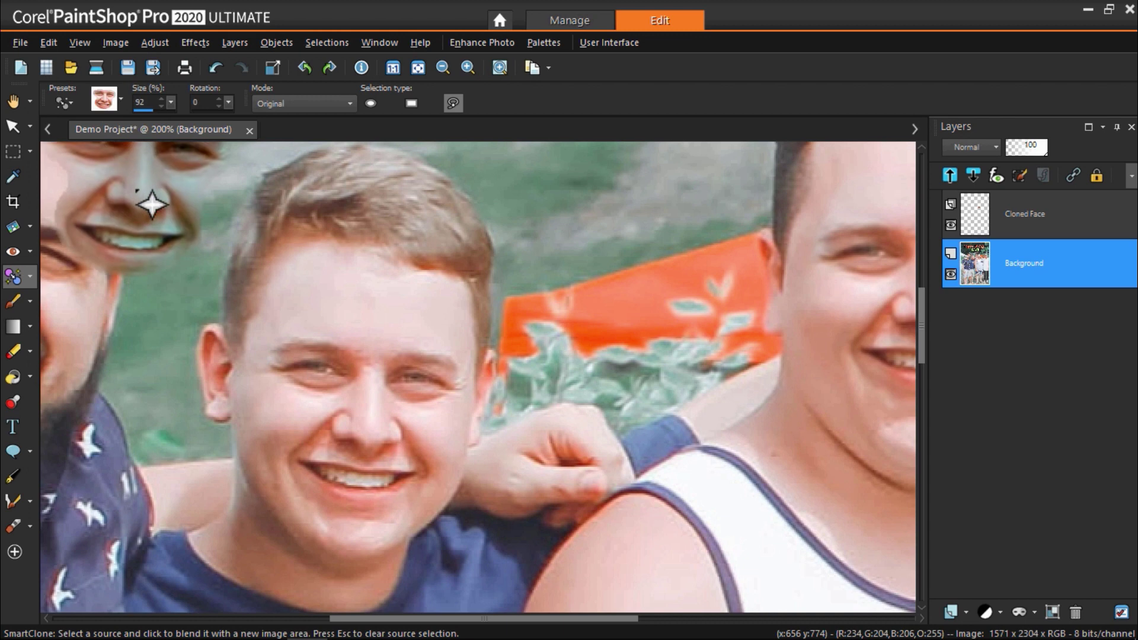
{"action": "scroll", "coordinate": [359, 381], "scroll_direction": "down", "scroll_amount": 1}
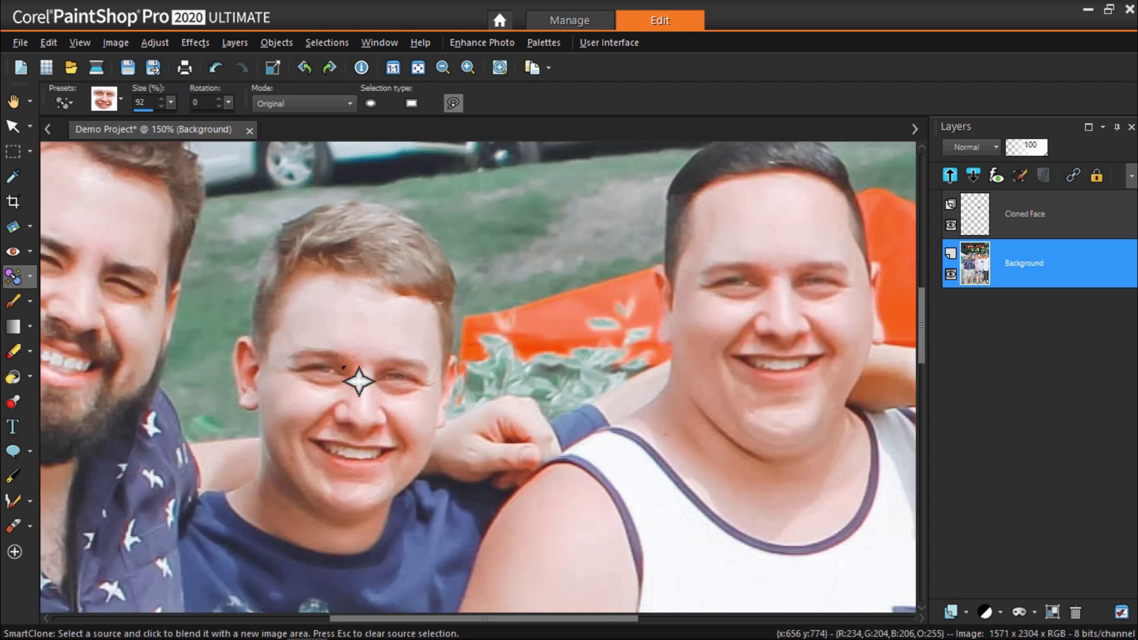
{"action": "left_click", "coordinate": [359, 382]}
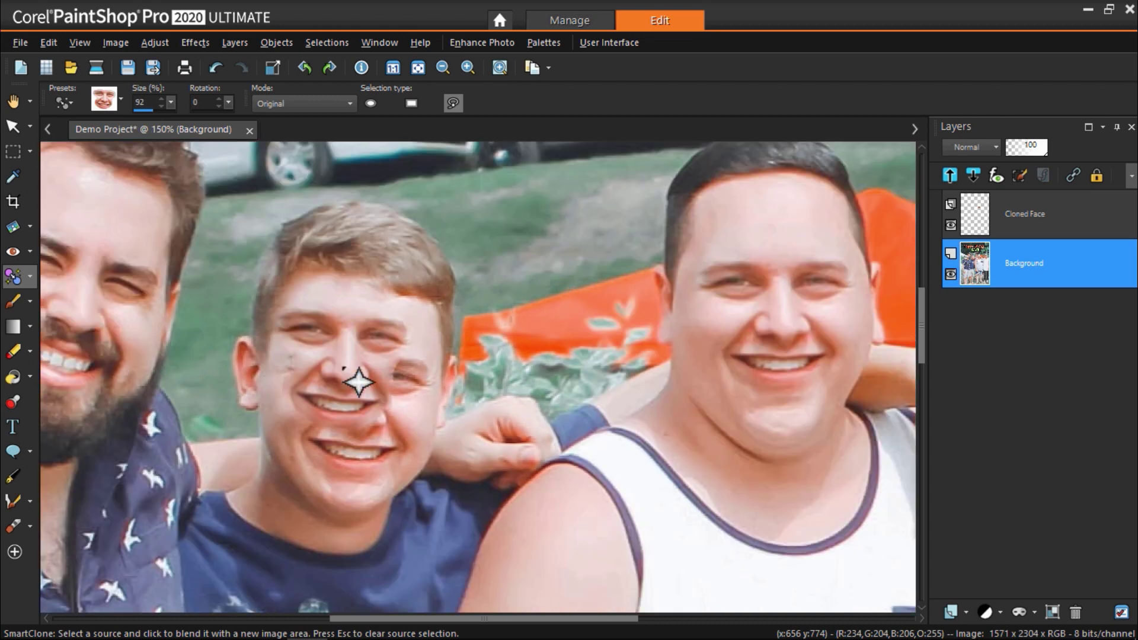
{"action": "key", "text": "ctrl+z"}
- SmartClone Dave's face onto the bearded man at 111% size and 11° rotation, keeping Original mode
{"action": "left_click_drag", "start_coordinate": [381, 619], "coordinate": [305, 618]}
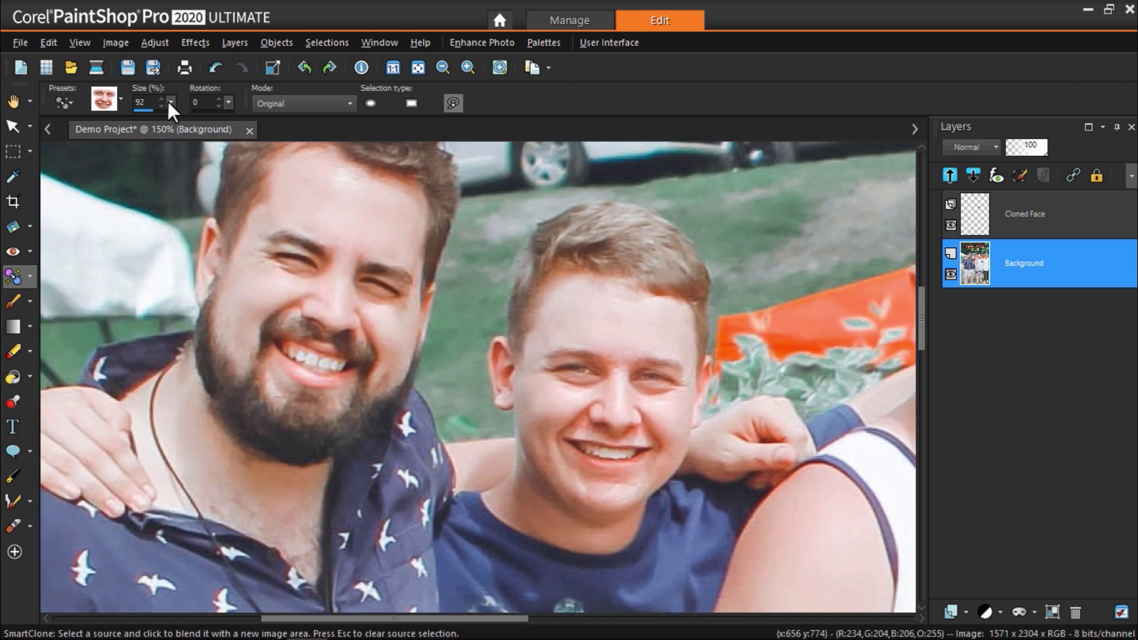
{"action": "mouse_move", "coordinate": [170, 108]}
{"action": "left_mouse_down"}
{"action": "mouse_move", "coordinate": [190, 128]}
{"action": "mouse_move", "coordinate": [232, 105]}
{"action": "mouse_move", "coordinate": [173, 110]}
{"action": "left_mouse_up"}
{"action": "left_click", "coordinate": [340, 323]}
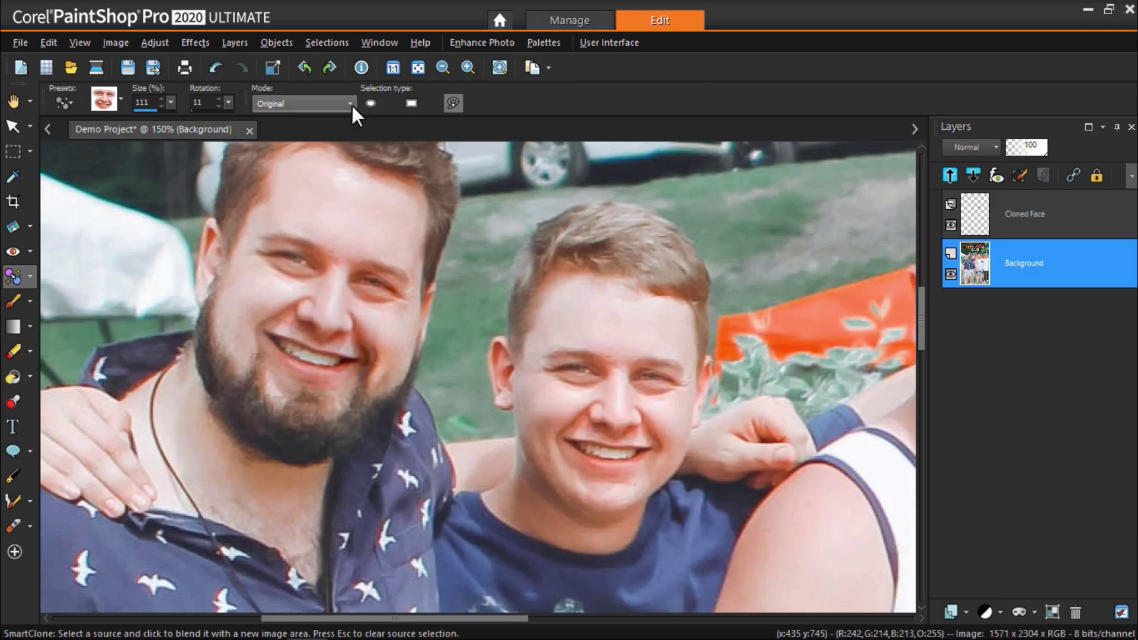
{"action": "left_click", "coordinate": [352, 105]}
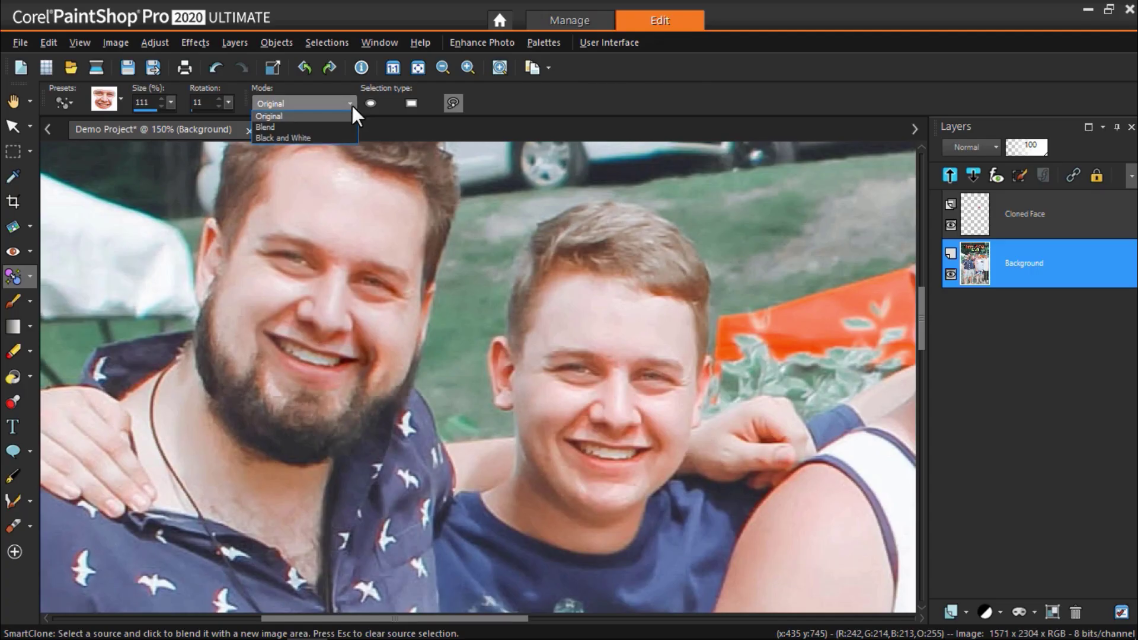
{"action": "left_click", "coordinate": [352, 106]}
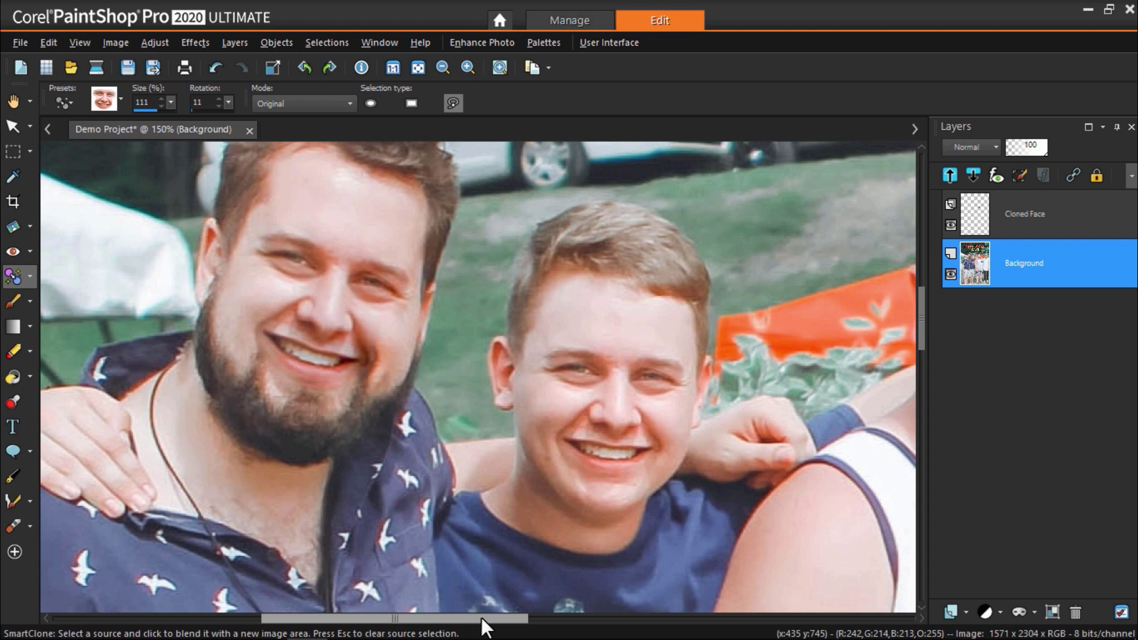
- Scroll to the man in the cap and set the SmartClone size to 94 with rotation 0
{"action": "left_click_drag", "start_coordinate": [481, 617], "coordinate": [760, 610]}
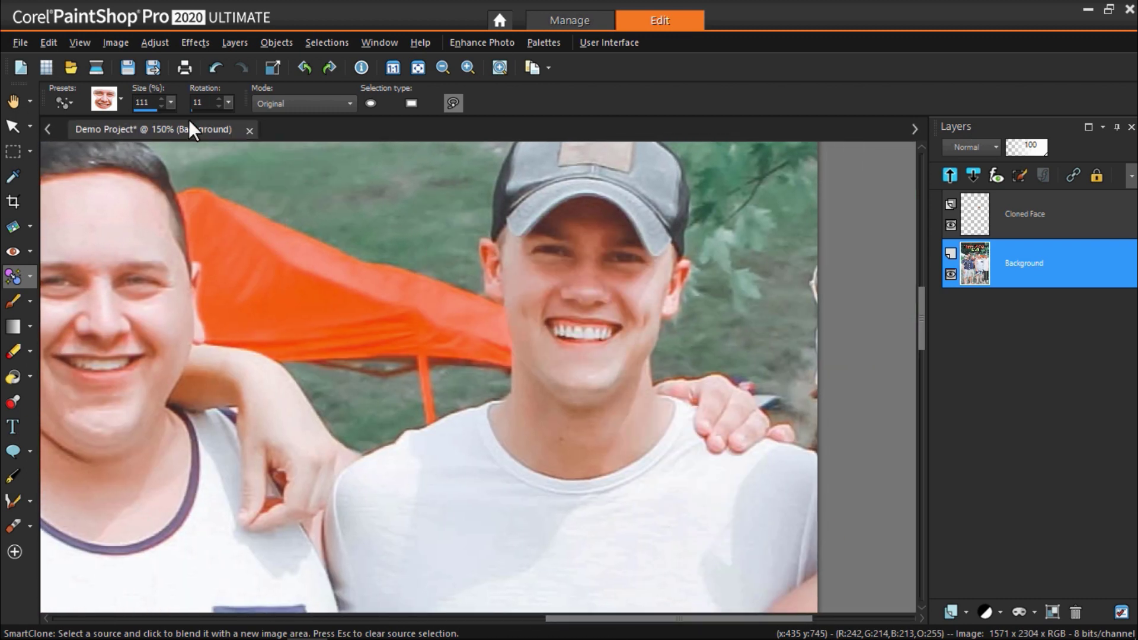
{"action": "left_click_drag", "start_coordinate": [172, 103], "coordinate": [224, 109]}
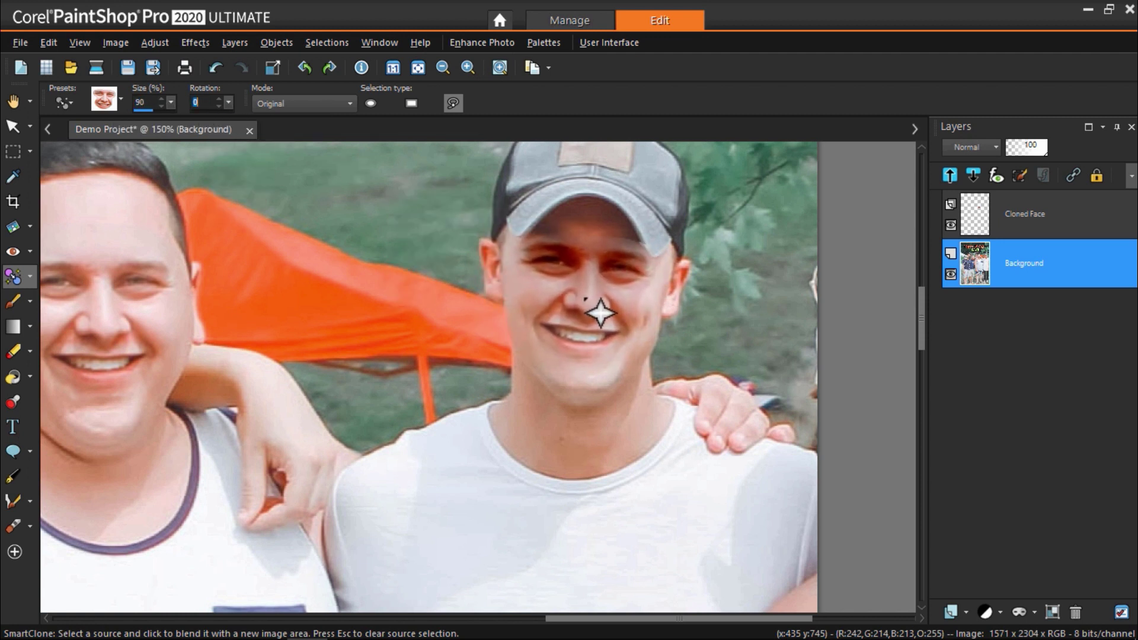
{"action": "left_click_drag", "start_coordinate": [171, 103], "coordinate": [170, 109]}
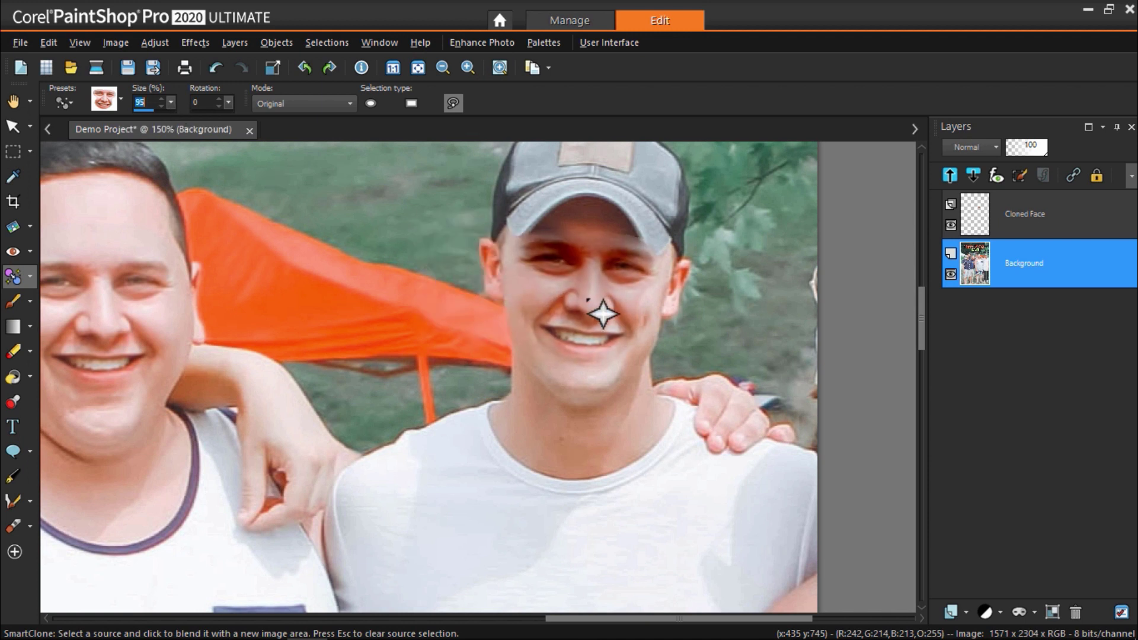
{"action": "key", "text": "Down"}
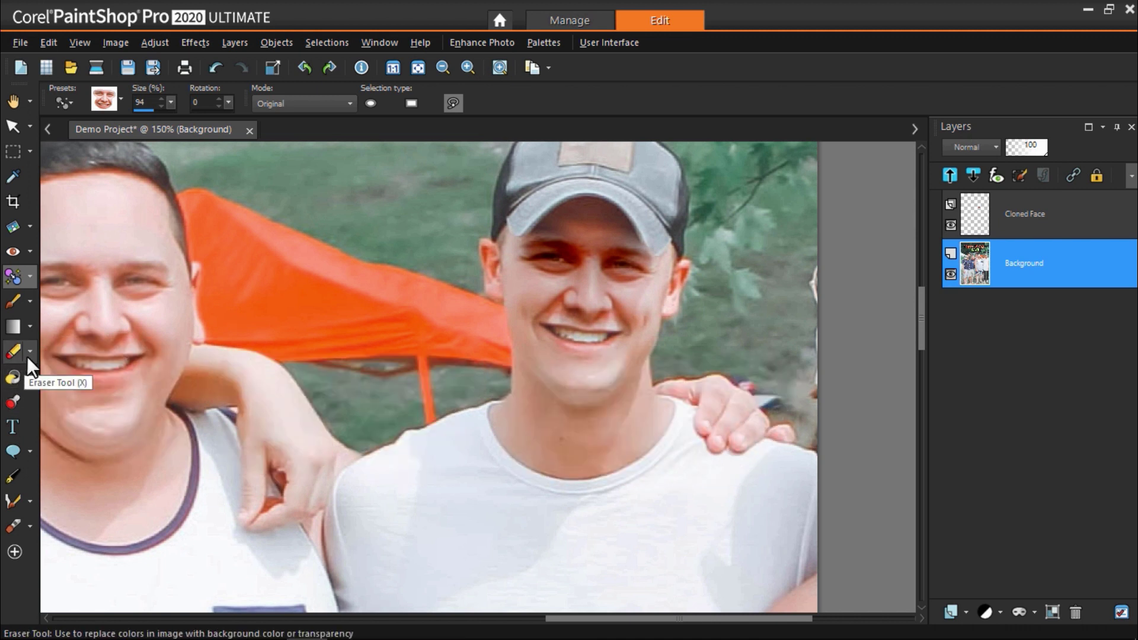
- Brighten the shadowed forehead under the cap brim with the Dodge brush
{"action": "left_click", "coordinate": [29, 329]}
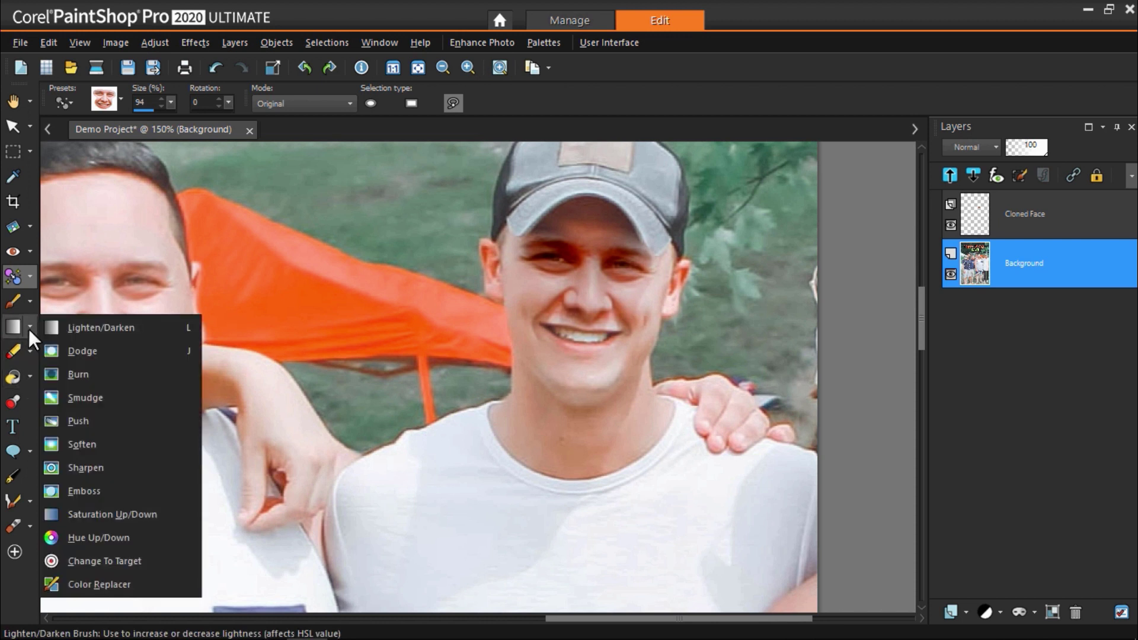
{"action": "left_click", "coordinate": [109, 353]}
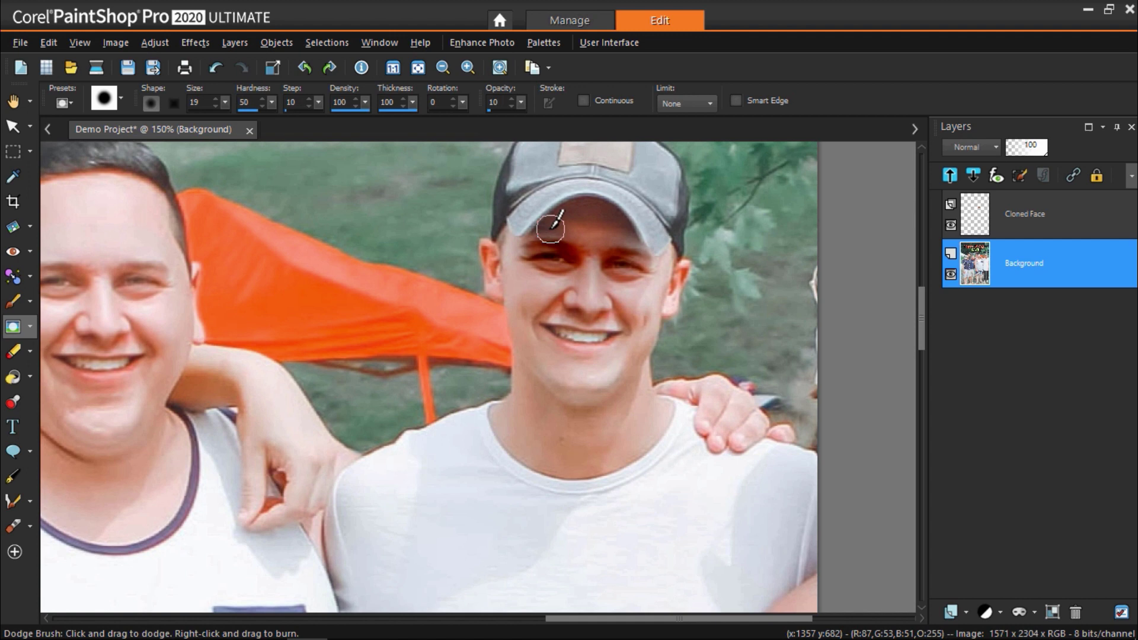
{"action": "mouse_move", "coordinate": [551, 228]}
{"action": "left_mouse_down"}
{"action": "mouse_move", "coordinate": [541, 218]}
{"action": "mouse_move", "coordinate": [617, 217]}
{"action": "mouse_move", "coordinate": [633, 237]}
{"action": "mouse_move", "coordinate": [617, 225]}
{"action": "mouse_move", "coordinate": [543, 225]}
{"action": "left_mouse_up"}
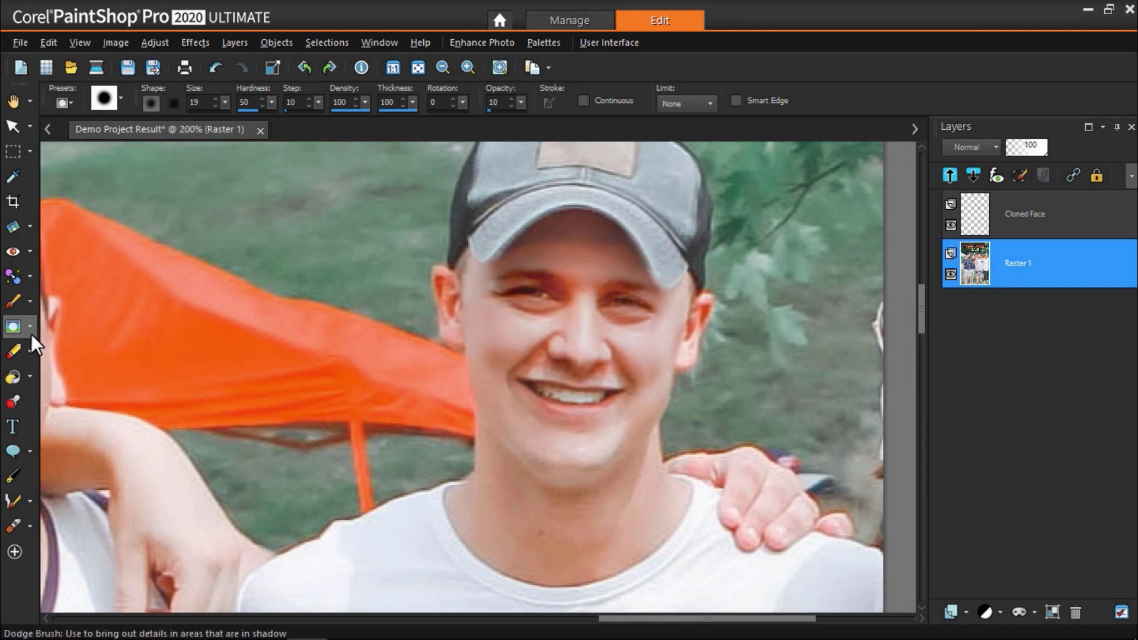
- Switch to the Soften brush and scroll across to the other cloned faces
{"action": "left_click", "coordinate": [31, 332]}
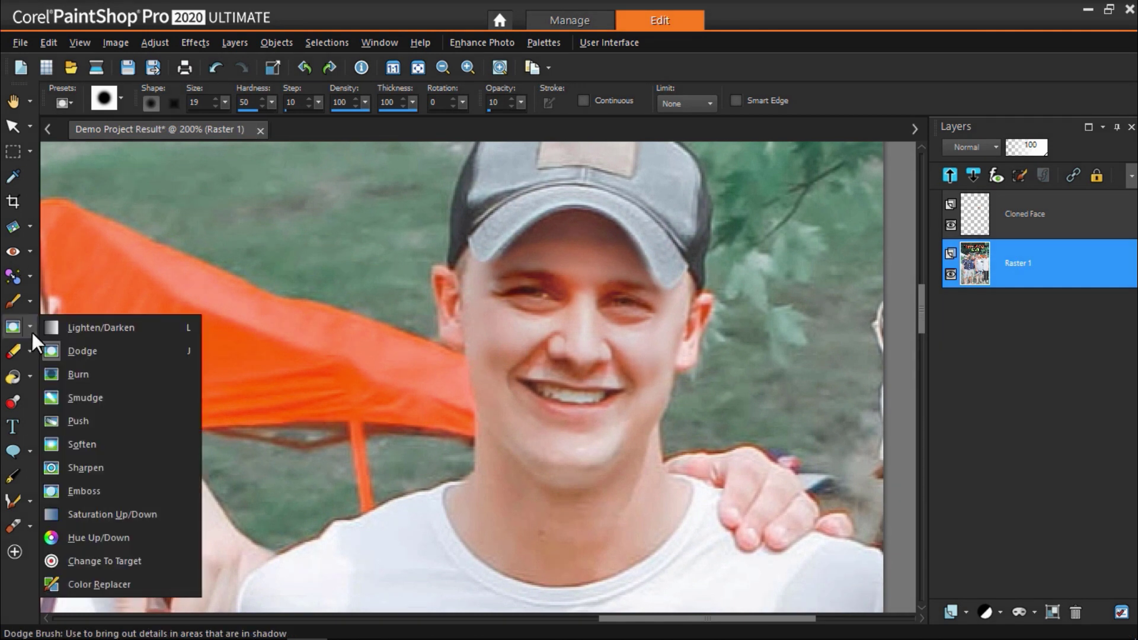
{"action": "left_click", "coordinate": [98, 444]}
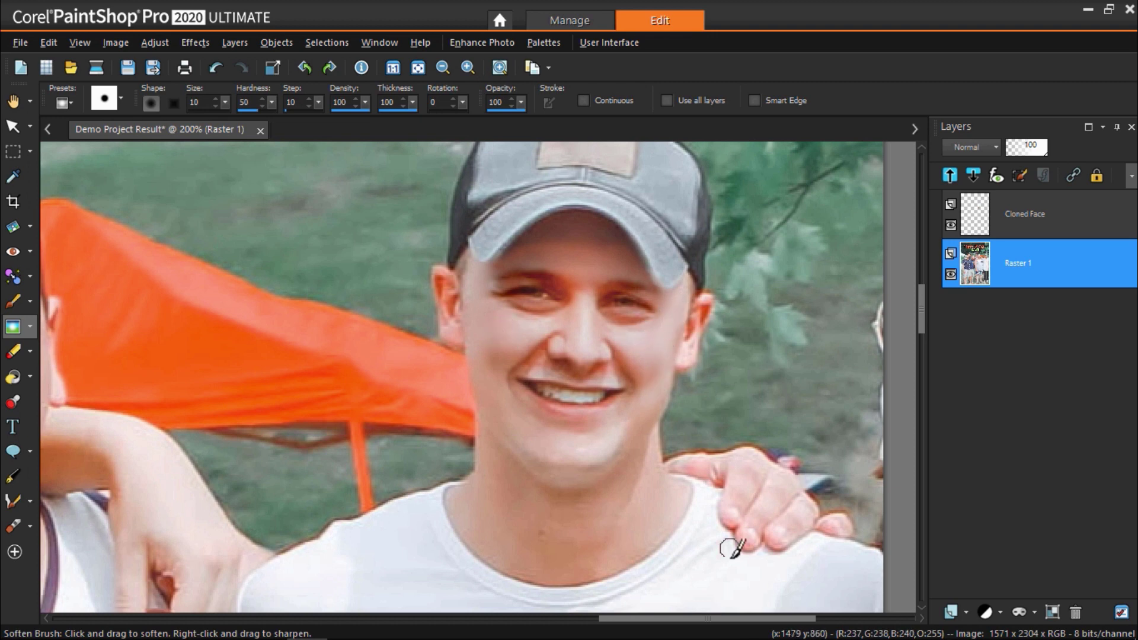
{"action": "left_click_drag", "start_coordinate": [716, 618], "coordinate": [578, 630]}
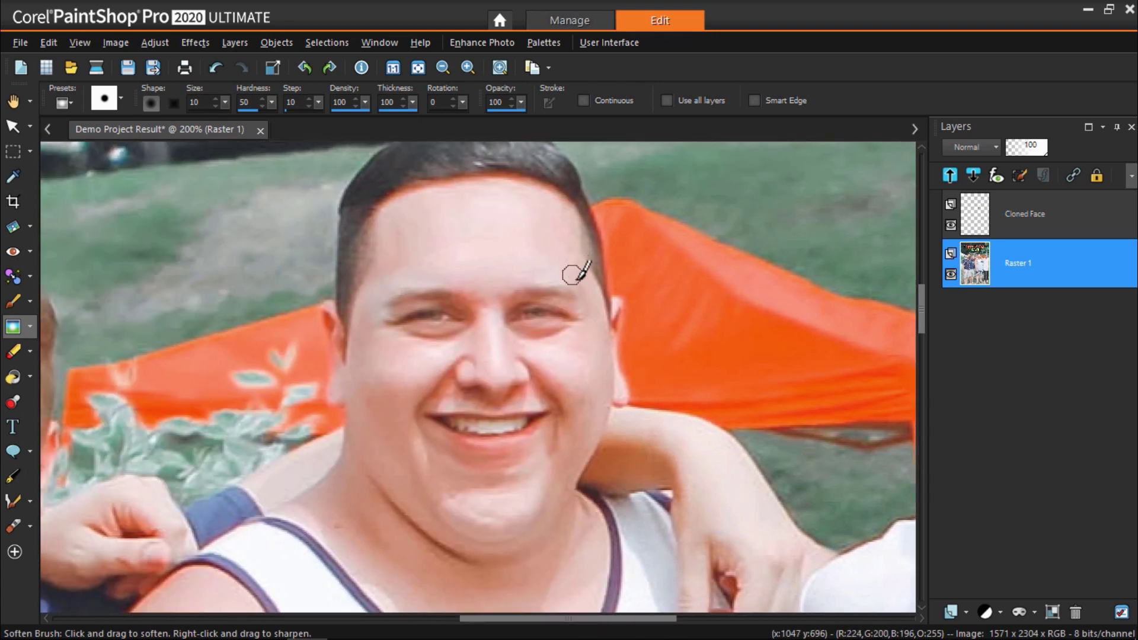
{"action": "scroll", "coordinate": [569, 498], "scroll_direction": "left", "scroll_amount": 10}
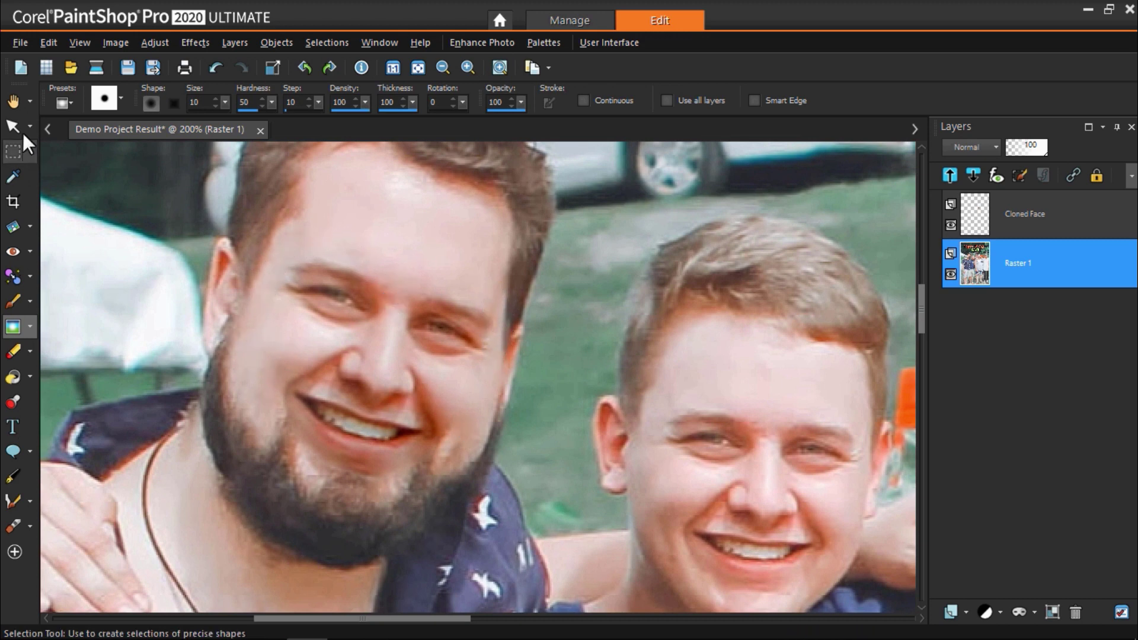
- With the Pan tool, zoom to 50%, then 80%, and pan down to the cloned faces
{"action": "left_click", "coordinate": [13, 101]}
{"action": "scroll", "coordinate": [340, 300], "scroll_direction": "down", "scroll_amount": 5}
{"action": "scroll", "coordinate": [871, 437], "scroll_direction": "up", "scroll_amount": 3}
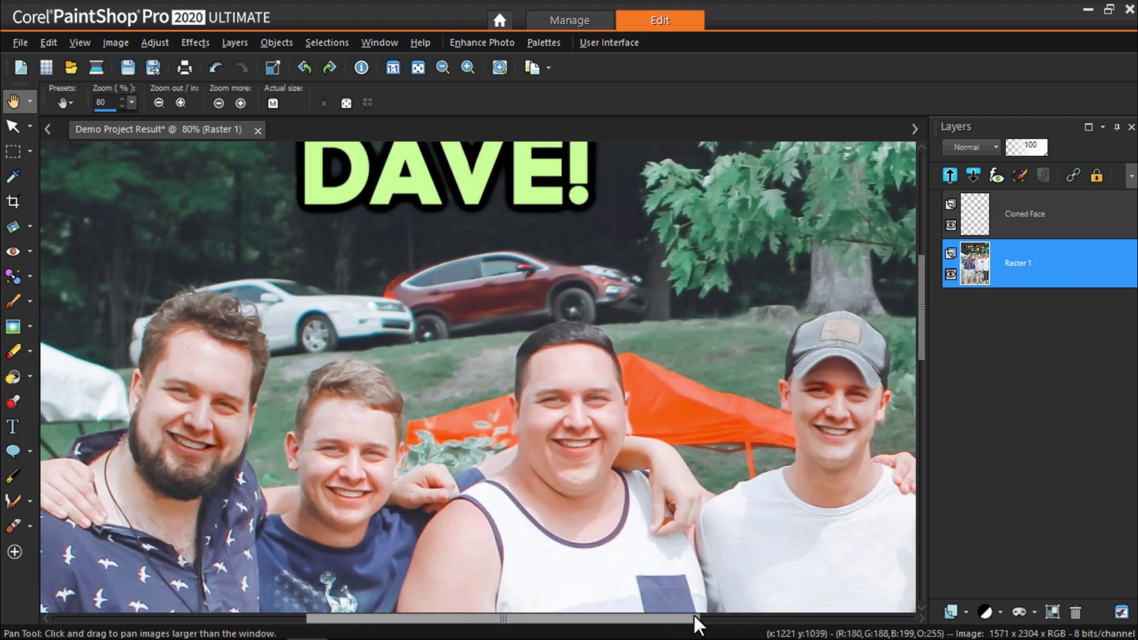
{"action": "left_click_drag", "start_coordinate": [922, 355], "coordinate": [933, 382]}
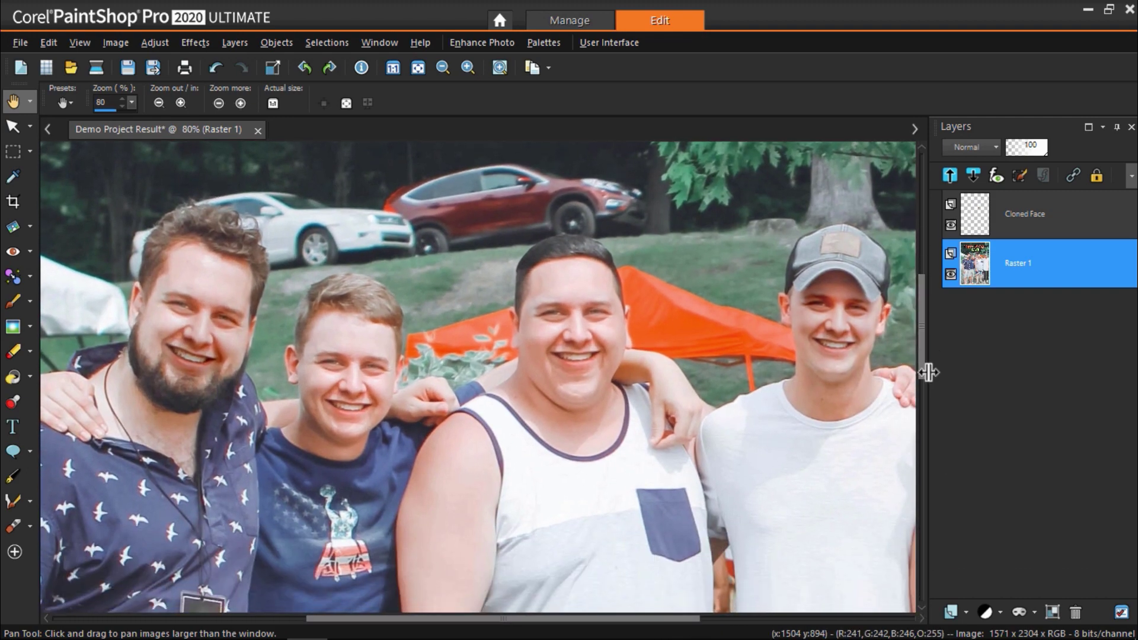